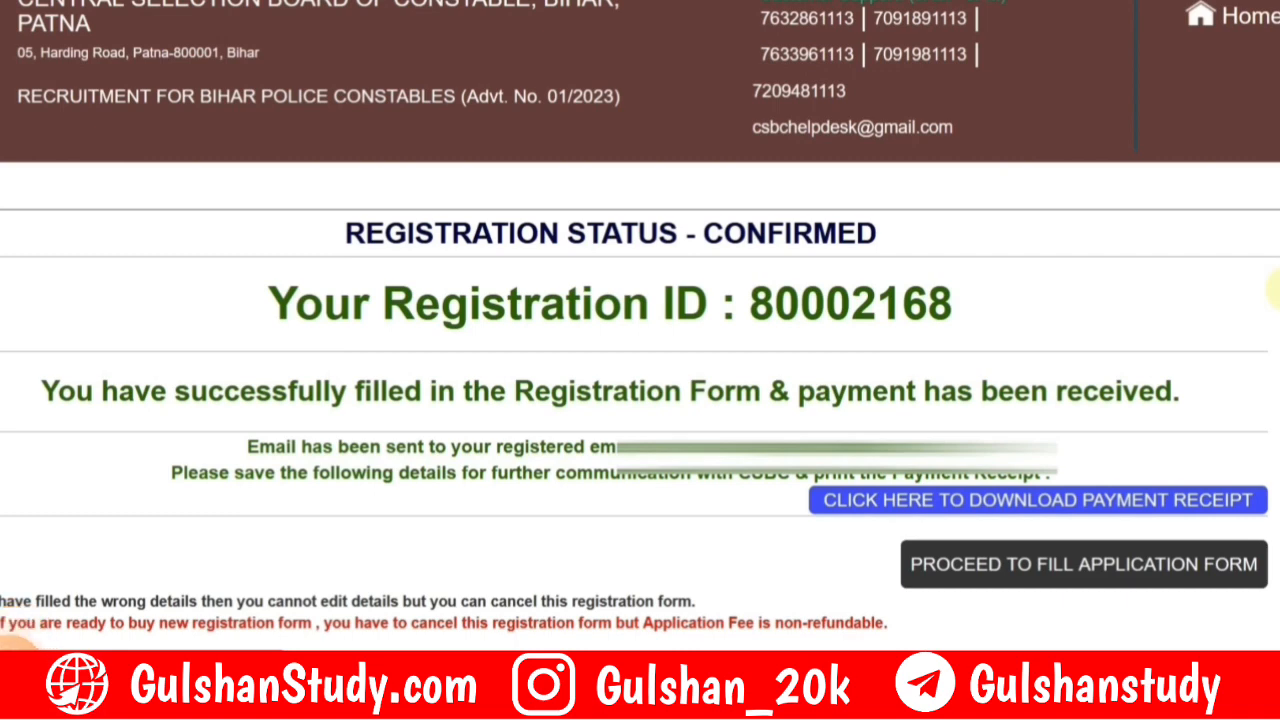
Outline the registration ID and the payment-received message with rectangle annotations, and clear the markings.
left_click(1059, 575)
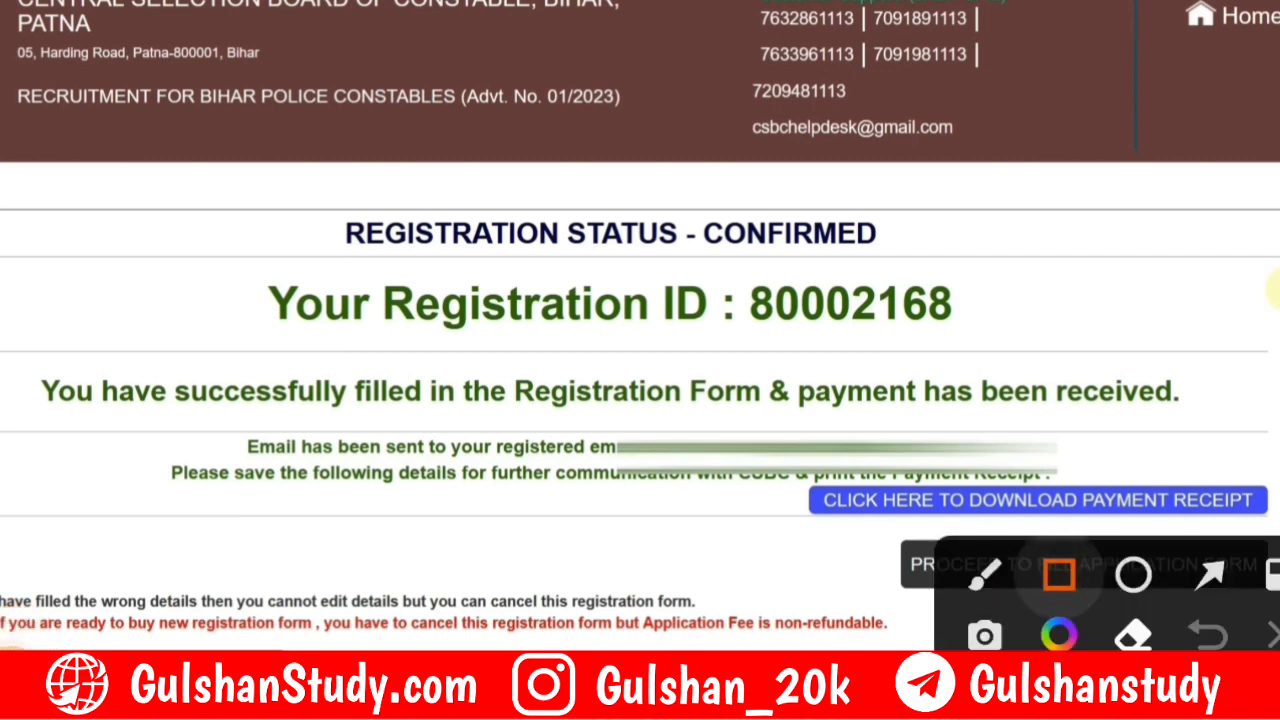
mouse_move(283, 271)
left_mouse_down()
mouse_move(847, 344)
mouse_move(965, 330)
left_mouse_up()
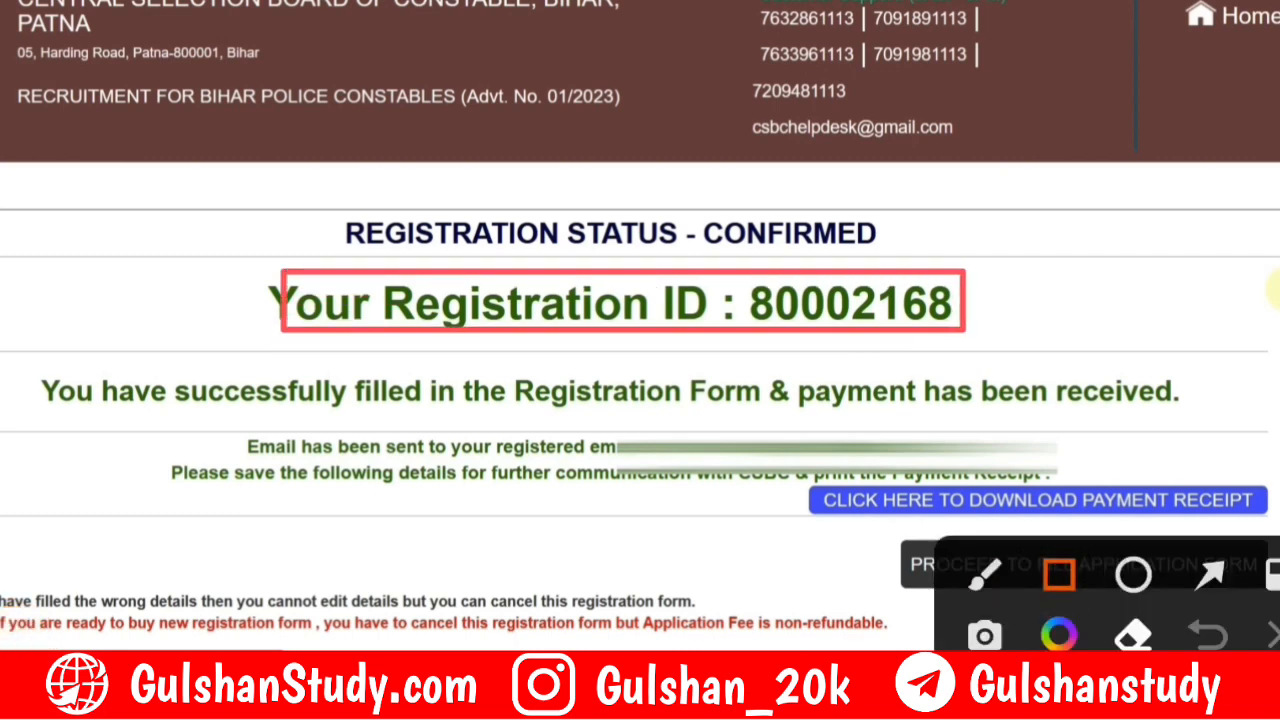
mouse_move(32, 373)
left_mouse_down()
mouse_move(342, 428)
mouse_move(1236, 428)
left_mouse_up()
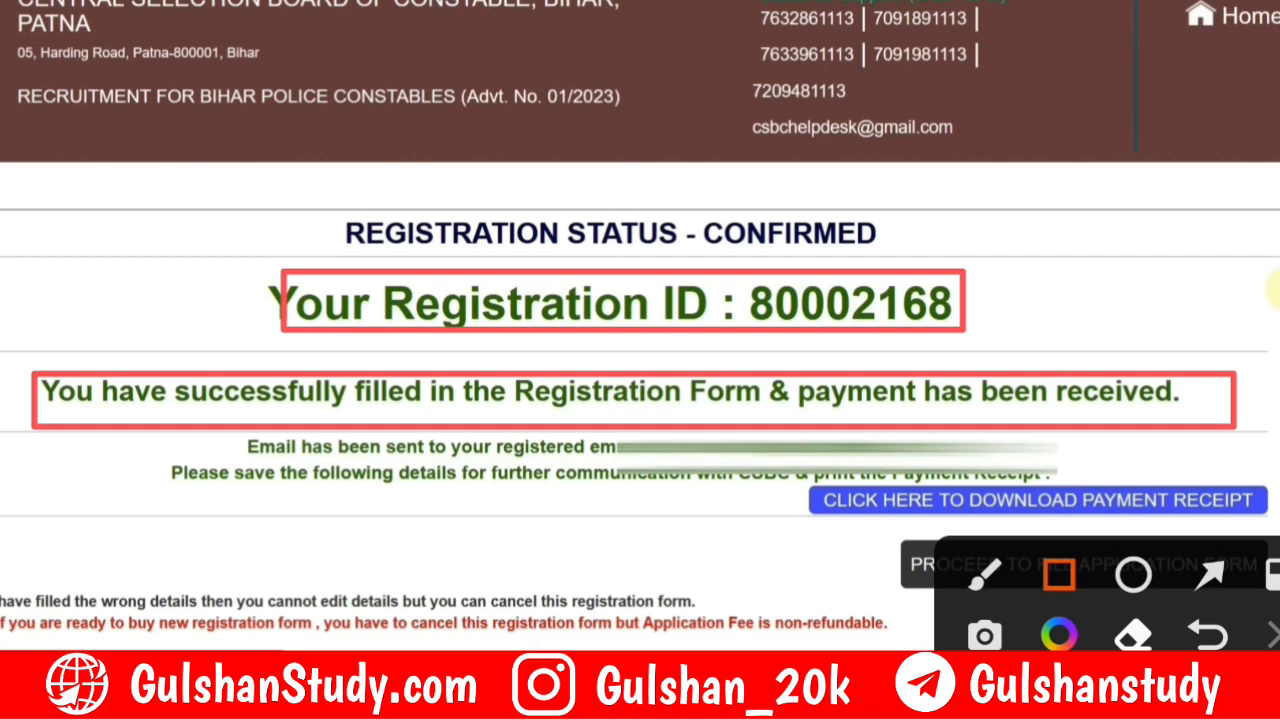
left_click_drag(713, 262, 972, 349)
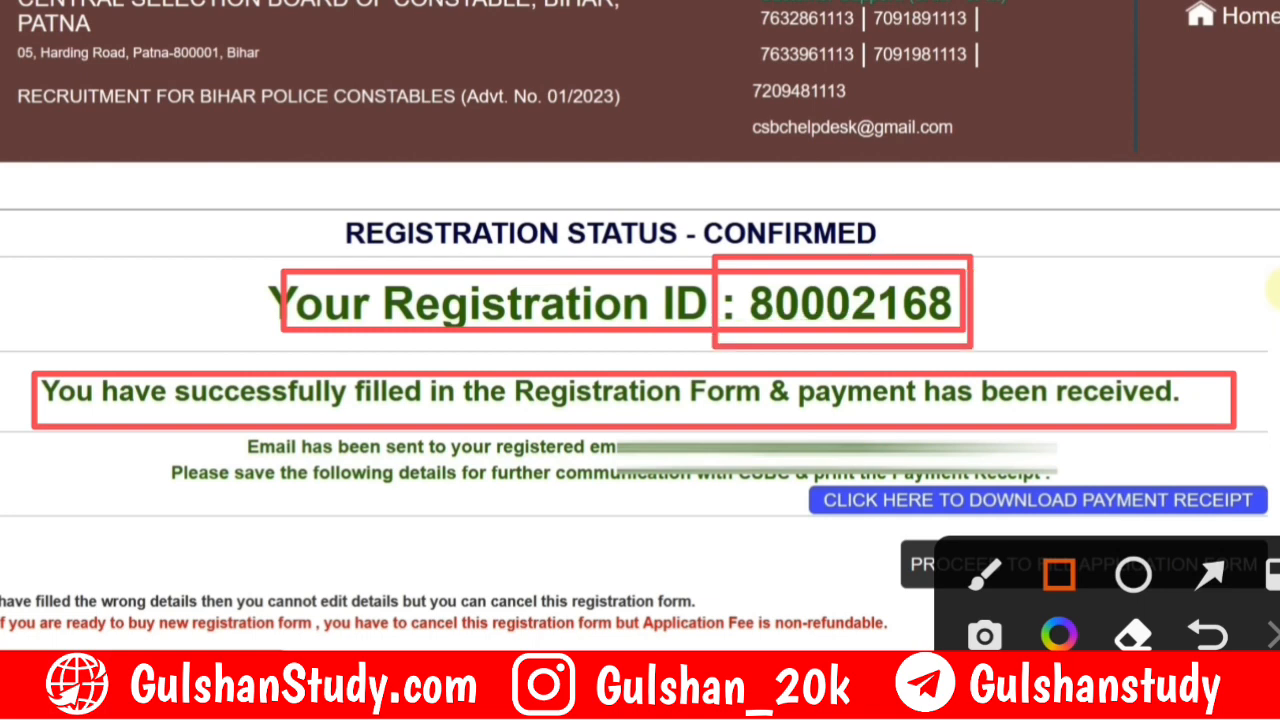
left_click(1273, 635)
Outline the payment receipt download link with a rectangle annotation and clear the marking.
left_click(1273, 290)
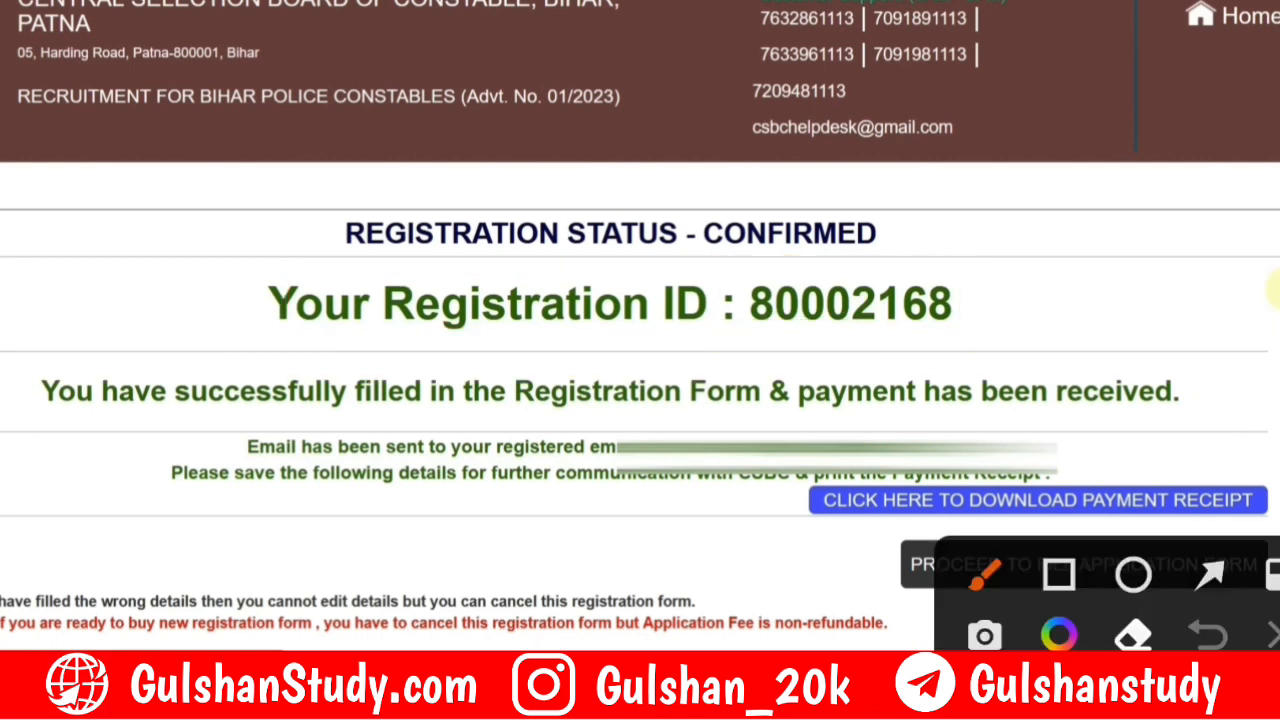
left_click(1059, 575)
left_click_drag(797, 479, 1278, 523)
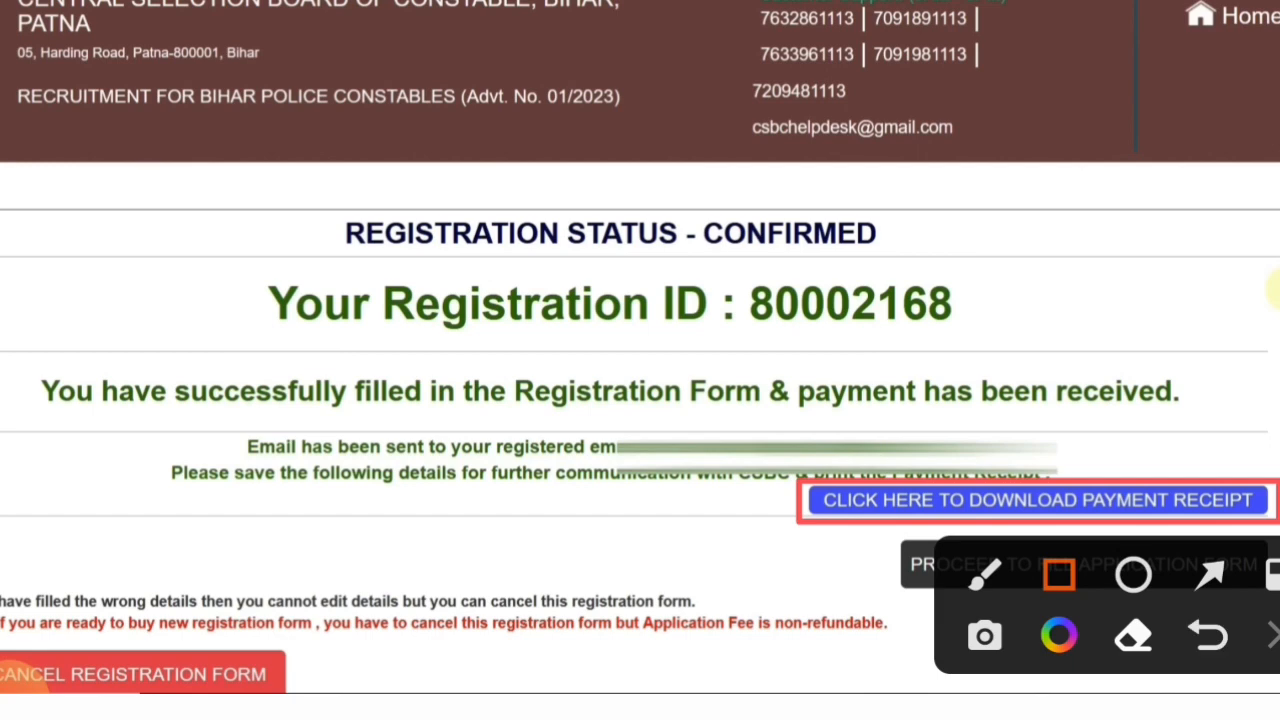
left_click(1273, 635)
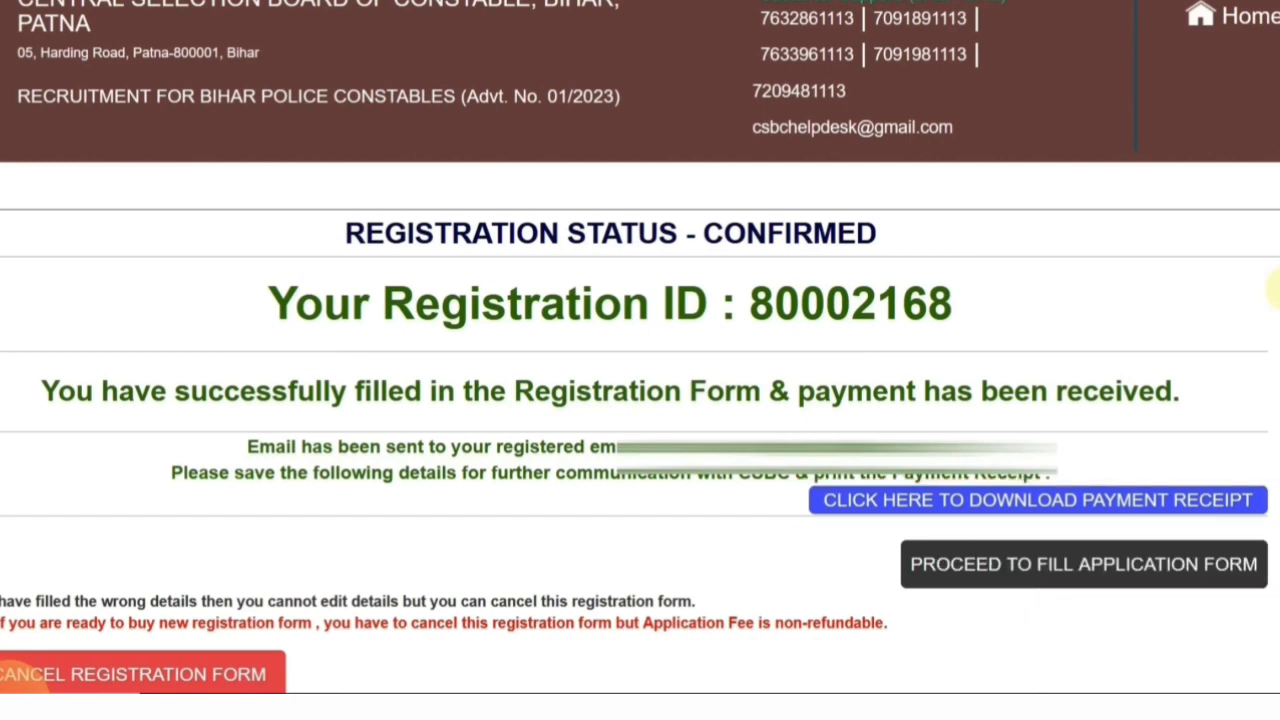
Underline the jpg requirement in the photo upload instructions, handwrite a circled 25 and a W beside them, and clear the marks.
left_click(18, 680)
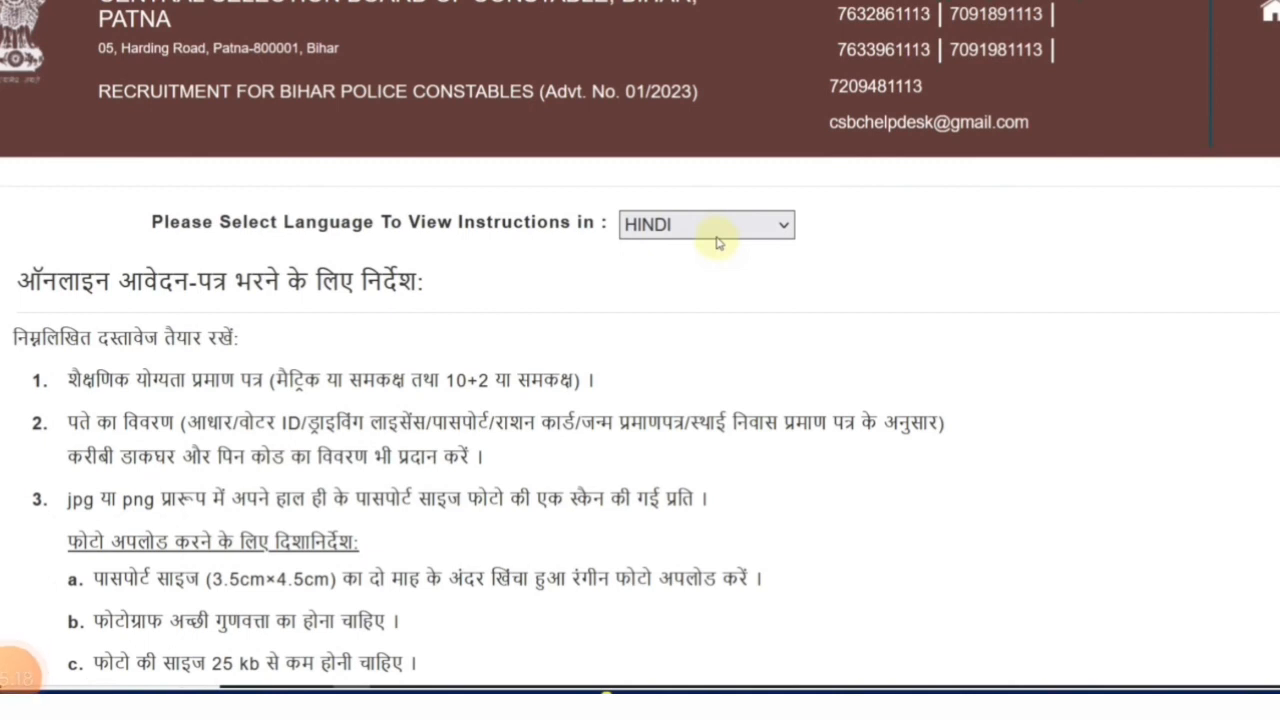
scroll(580, 255, "down", 3)
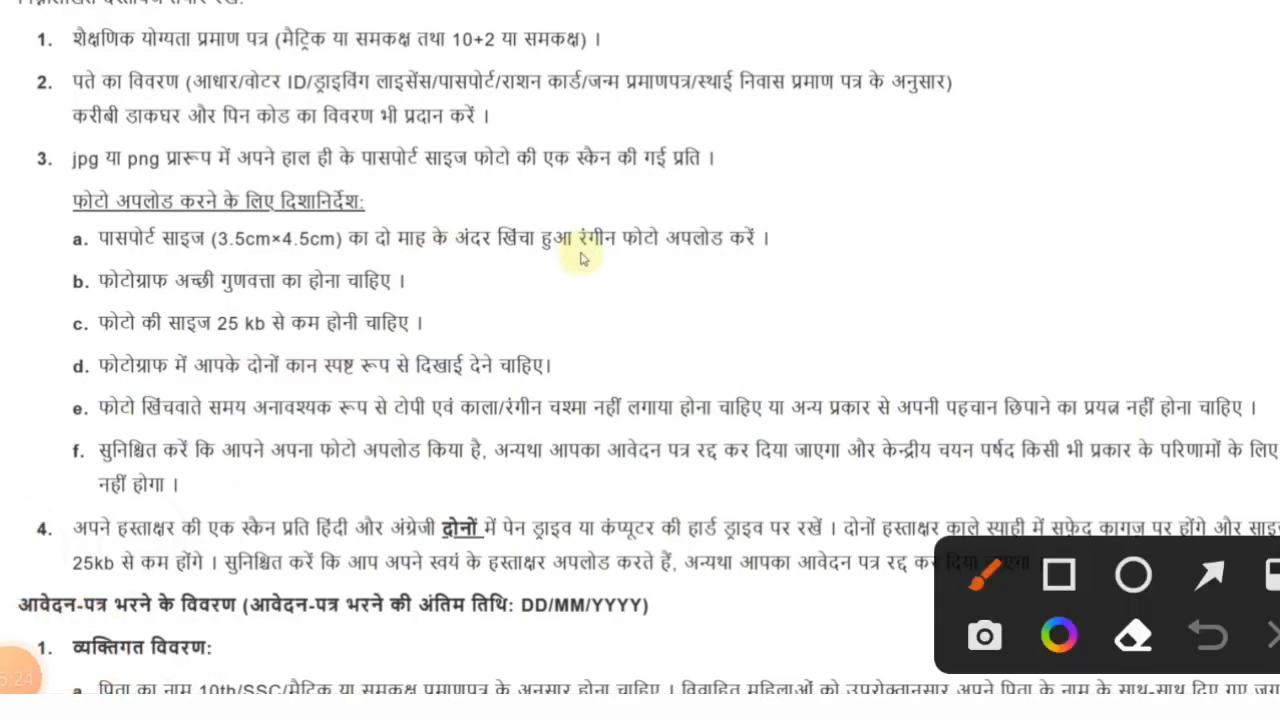
left_click_drag(51, 184, 104, 168)
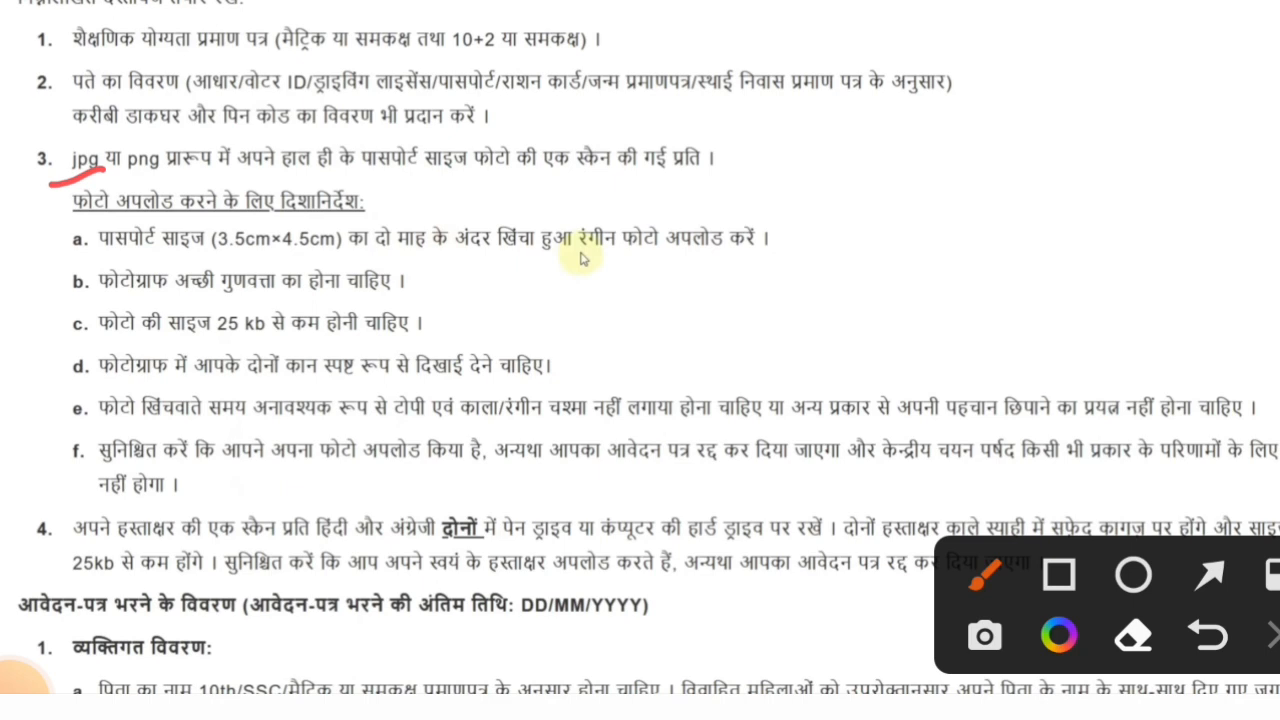
mouse_move(528, 298)
left_mouse_down()
mouse_move(592, 262)
mouse_move(660, 300)
mouse_move(757, 222)
mouse_move(766, 316)
mouse_move(566, 262)
left_mouse_up()
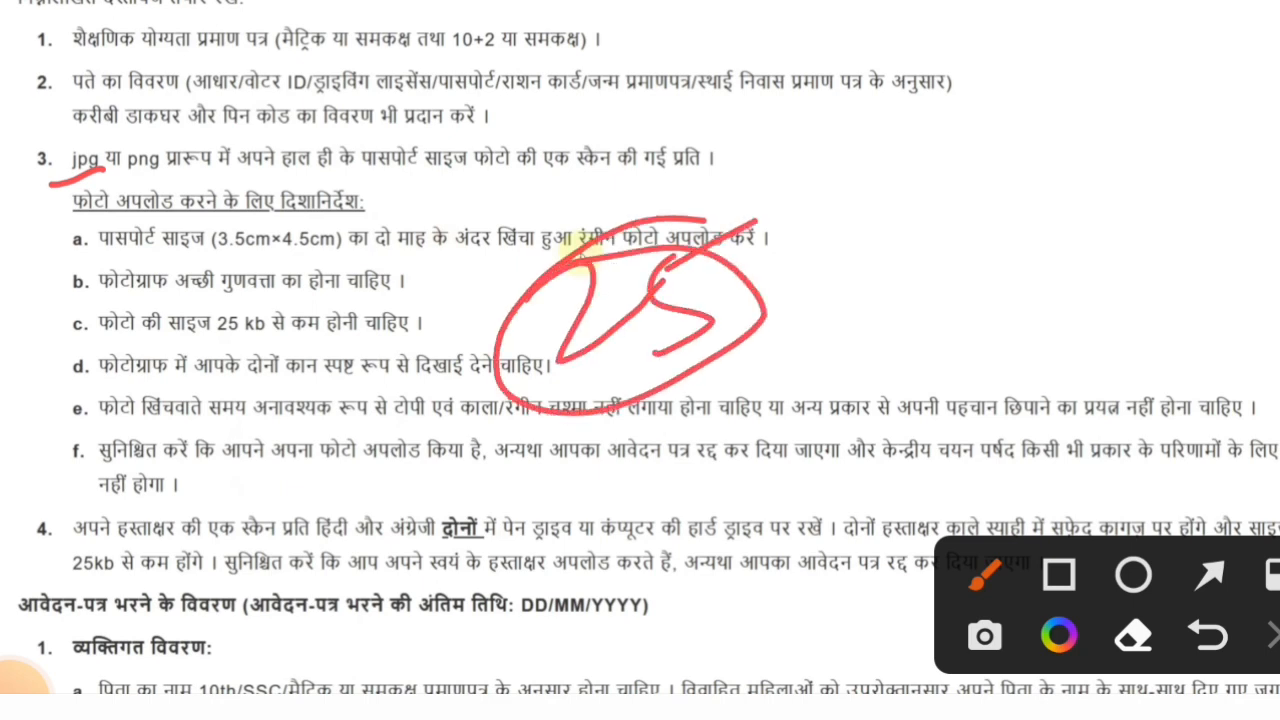
mouse_move(746, 432)
left_mouse_down()
mouse_move(770, 520)
mouse_move(836, 462)
mouse_move(855, 415)
left_mouse_up()
left_click_drag(870, 350, 906, 490)
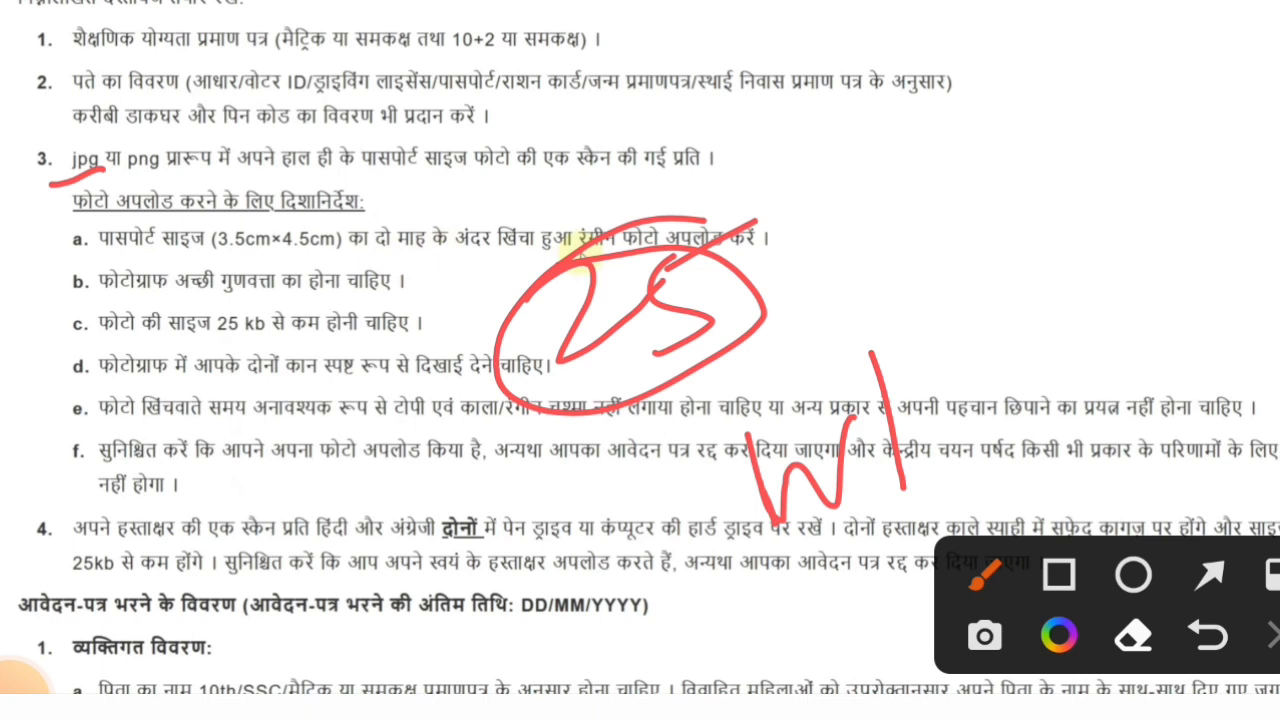
left_click(1274, 635)
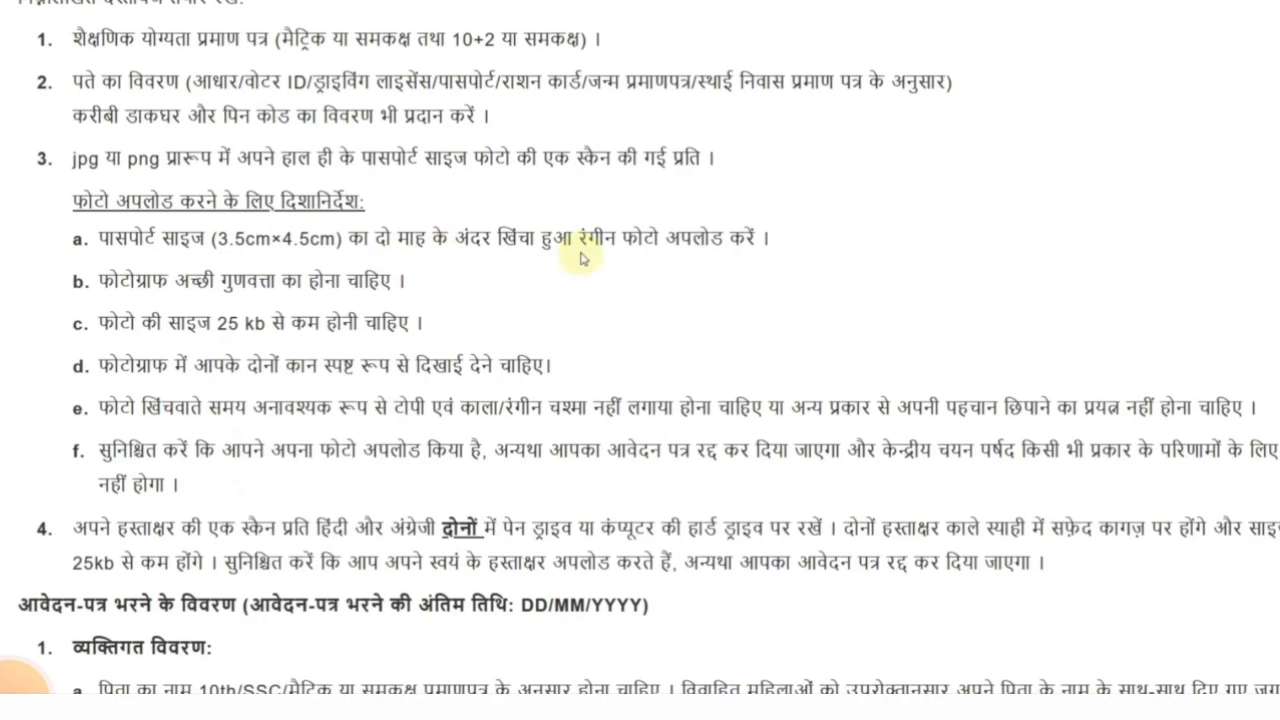
Highlight the ticked declaration checkbox with a temporary rectangle and proceed to fill the application form.
left_click(20, 680)
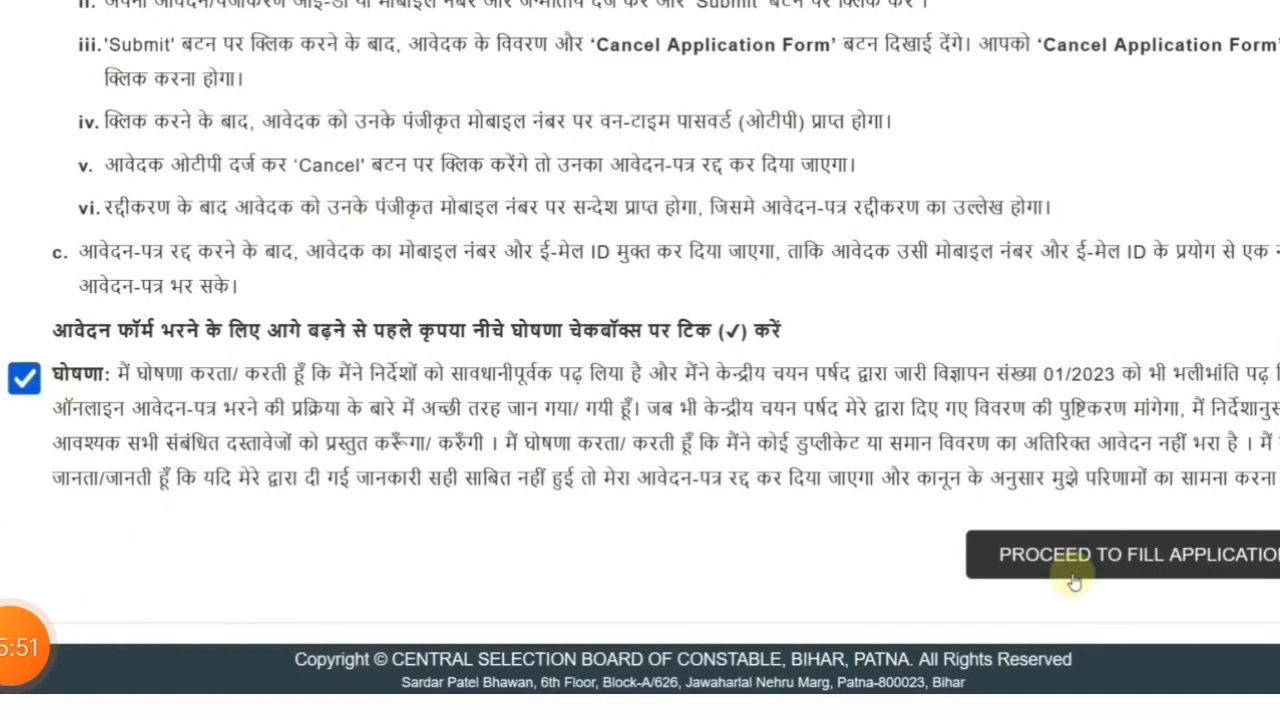
left_click(1059, 575)
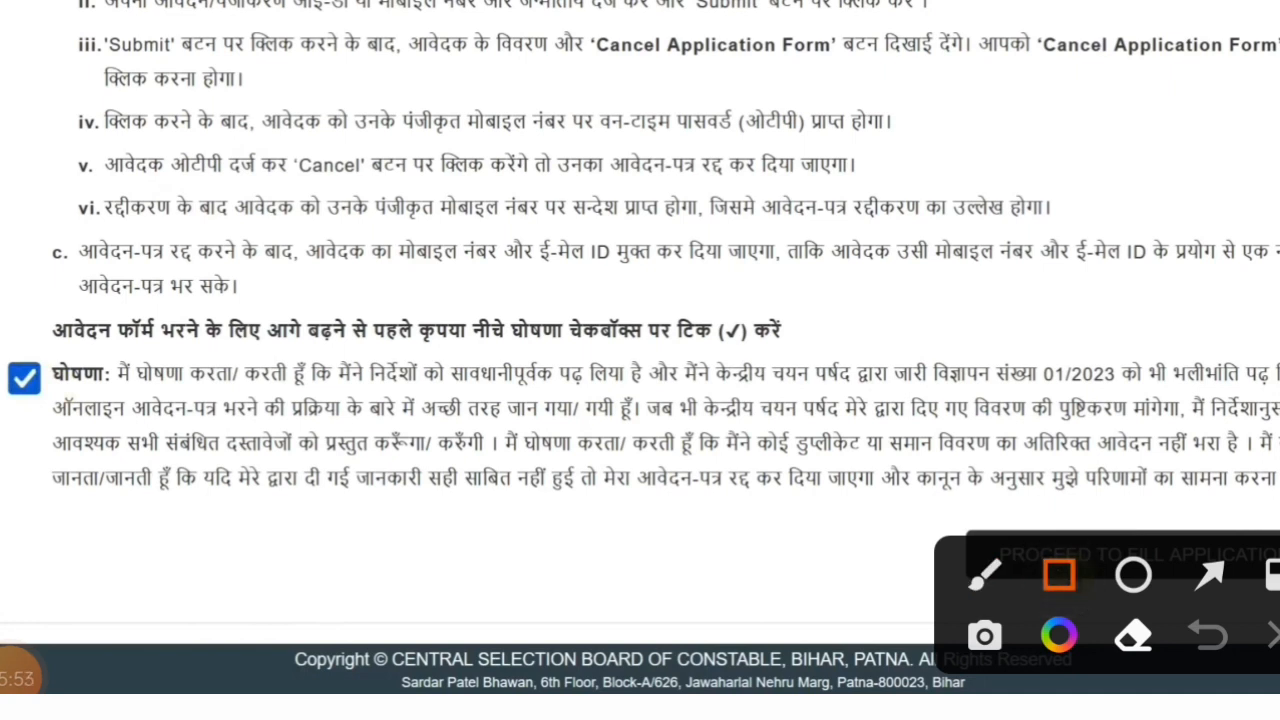
left_click_drag(3, 344, 91, 417)
left_click(1274, 636)
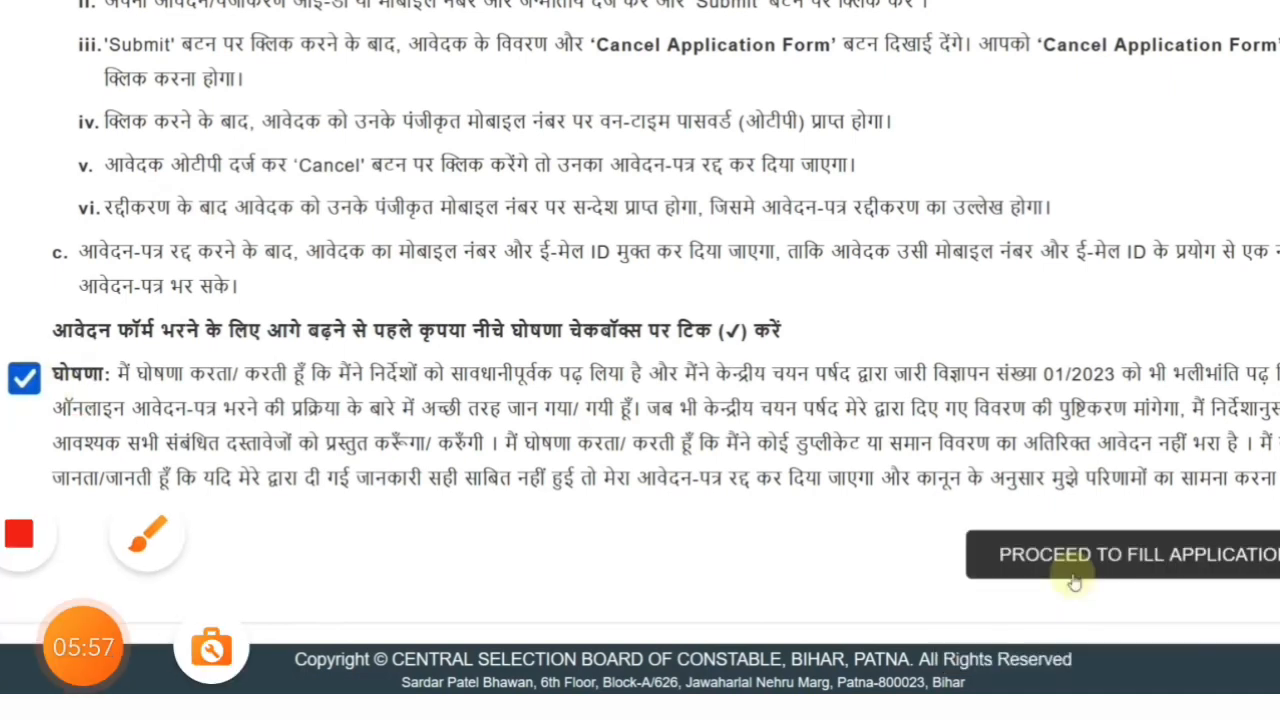
left_click(1073, 579)
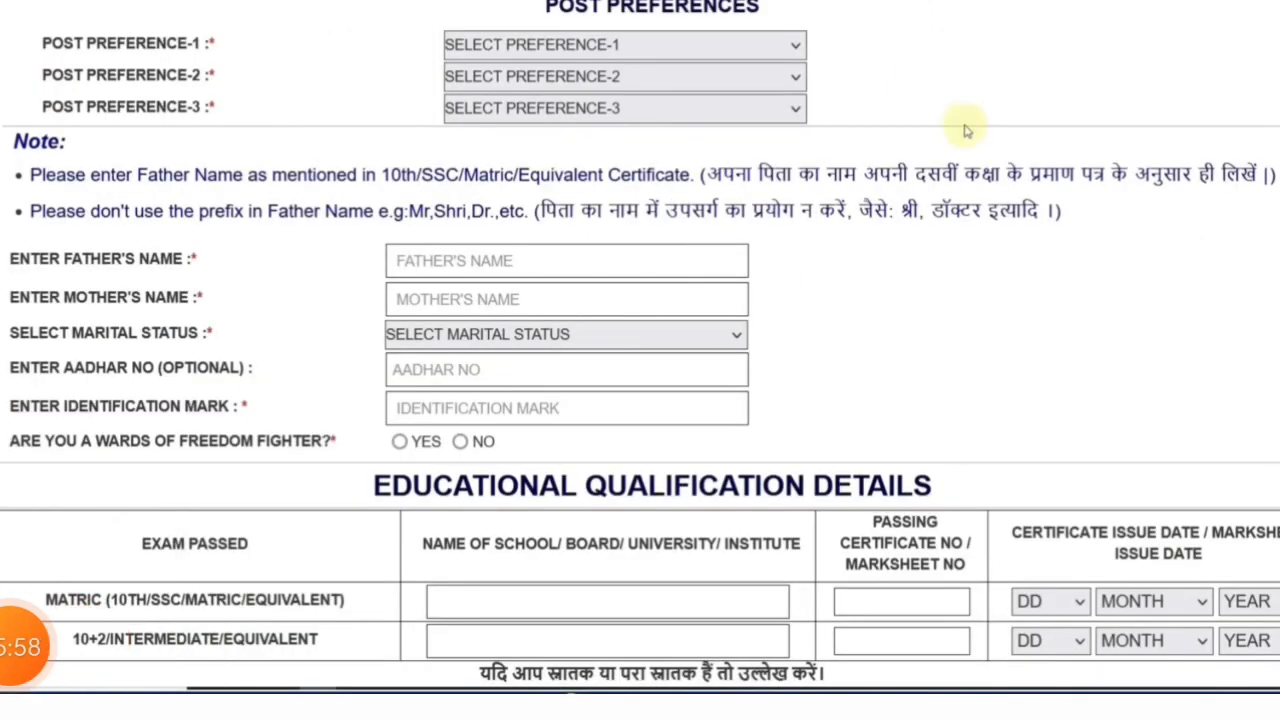
Outline the Post Preference-1 field with a rectangle annotation and clear the marking.
left_click(1059, 575)
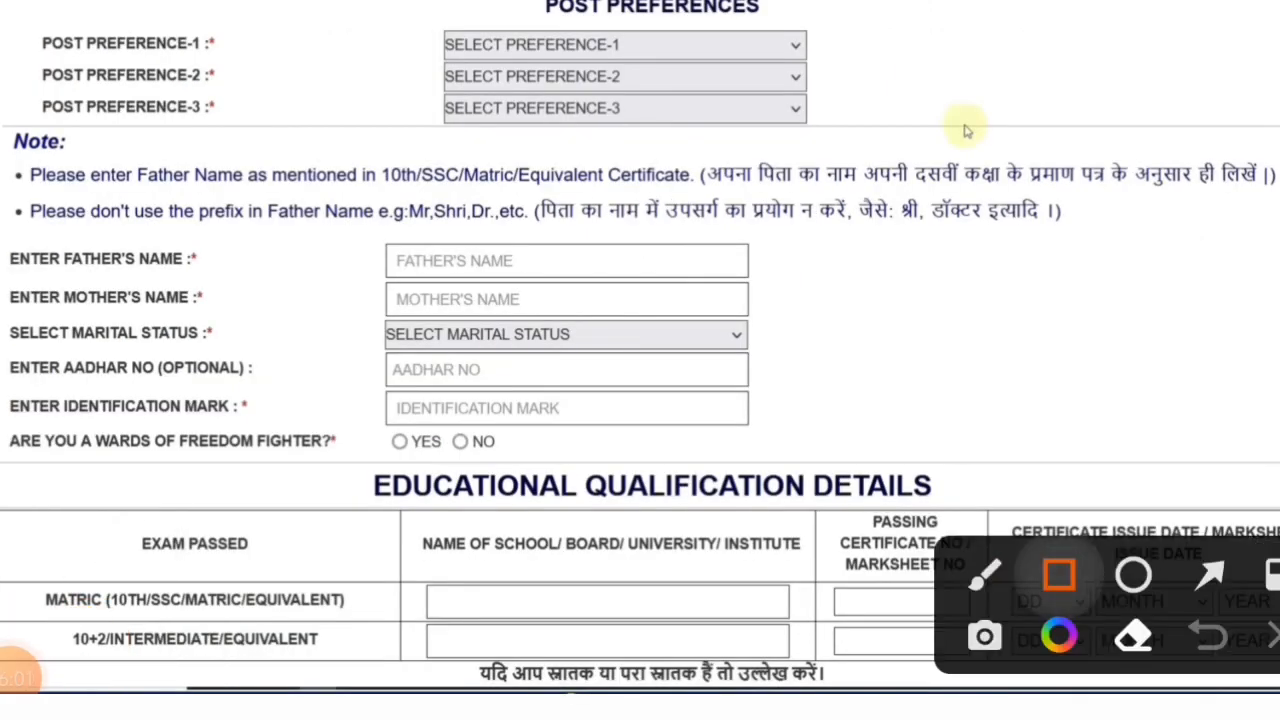
mouse_move(358, 22)
left_mouse_down()
mouse_move(418, 38)
mouse_move(457, 82)
mouse_move(550, 80)
left_mouse_up()
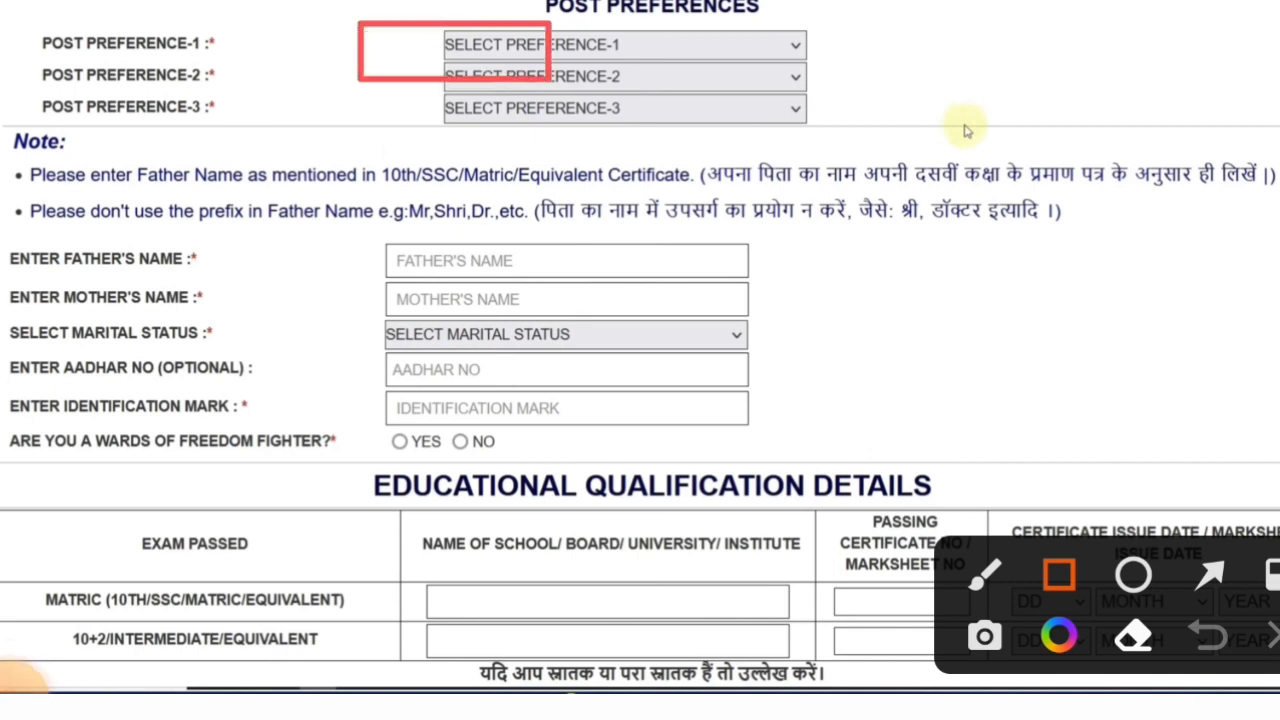
left_click(1274, 636)
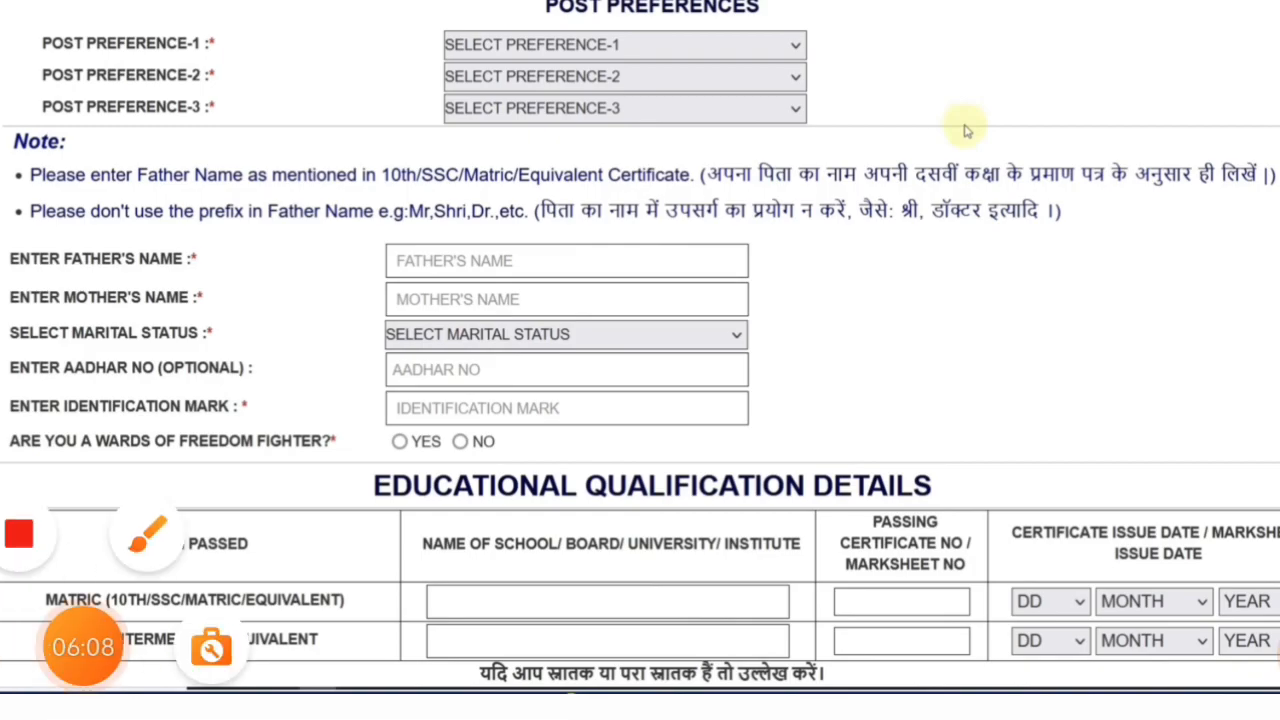
Expand the Post Preference-1 choices, brush tick marks beside District Police, BSAP and Other Units, and clear the marks.
left_click(600, 44)
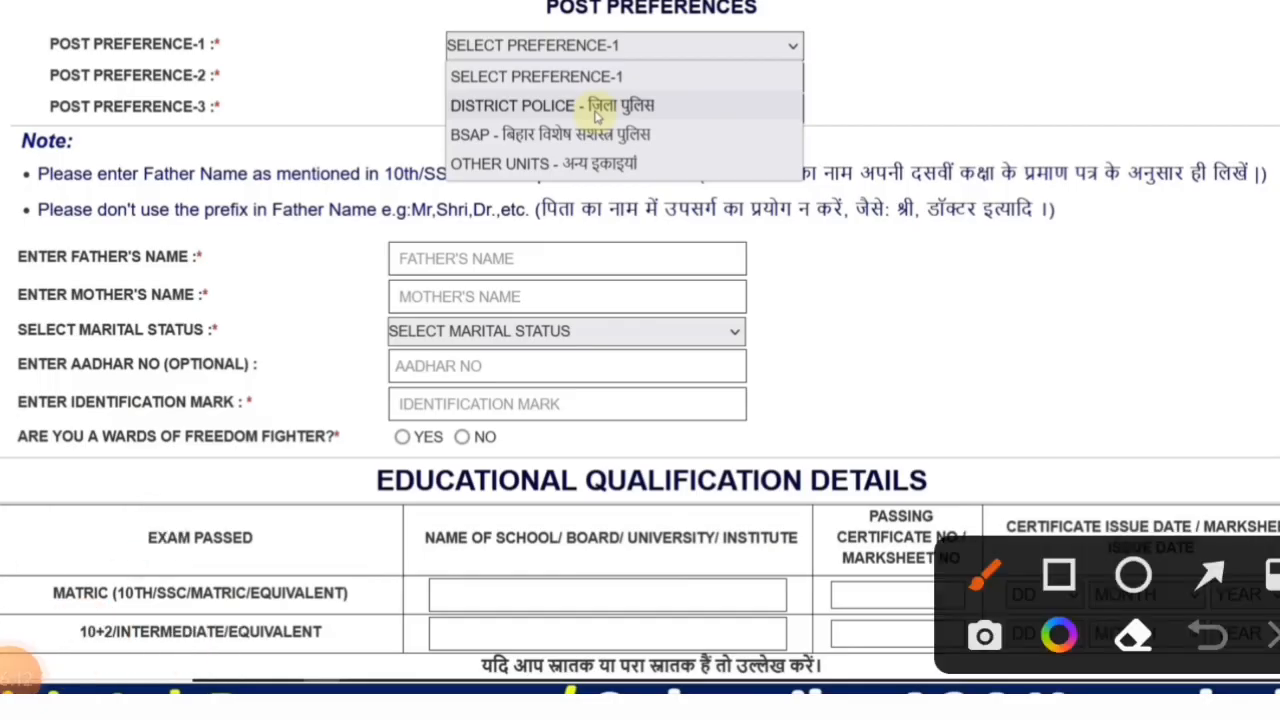
left_click_drag(421, 112, 484, 96)
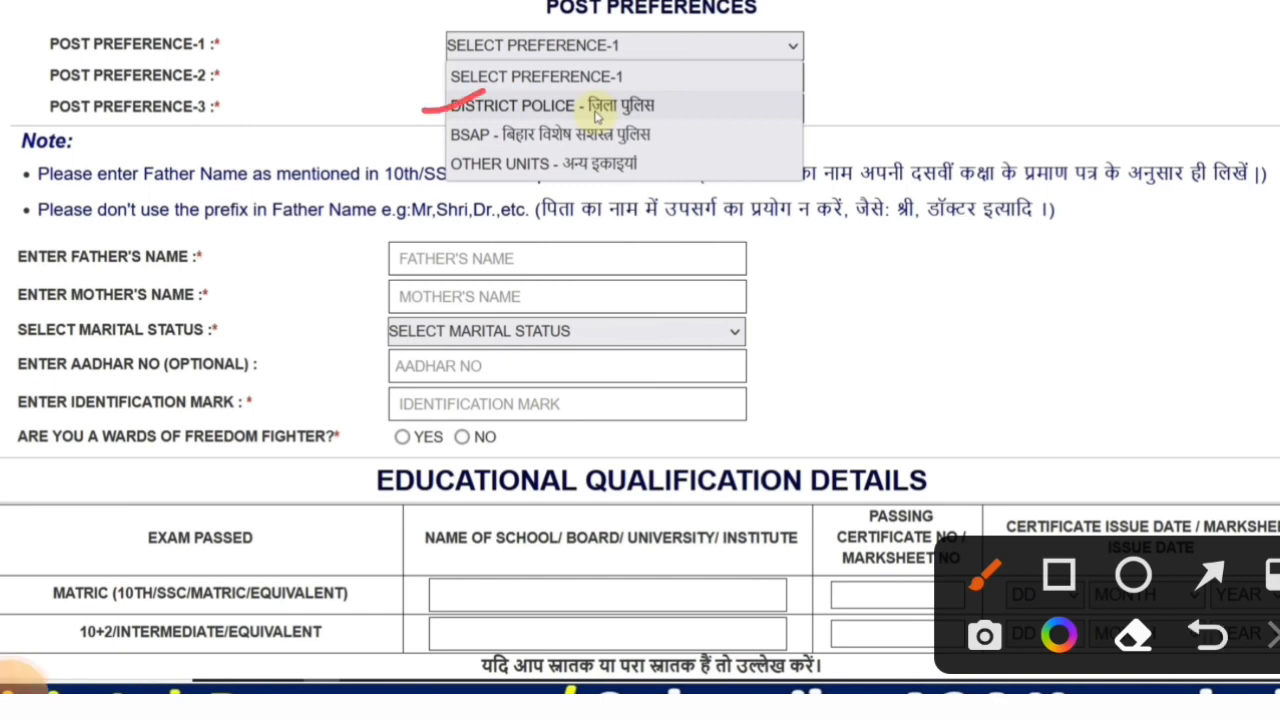
left_click_drag(406, 145, 460, 129)
left_click_drag(430, 184, 516, 168)
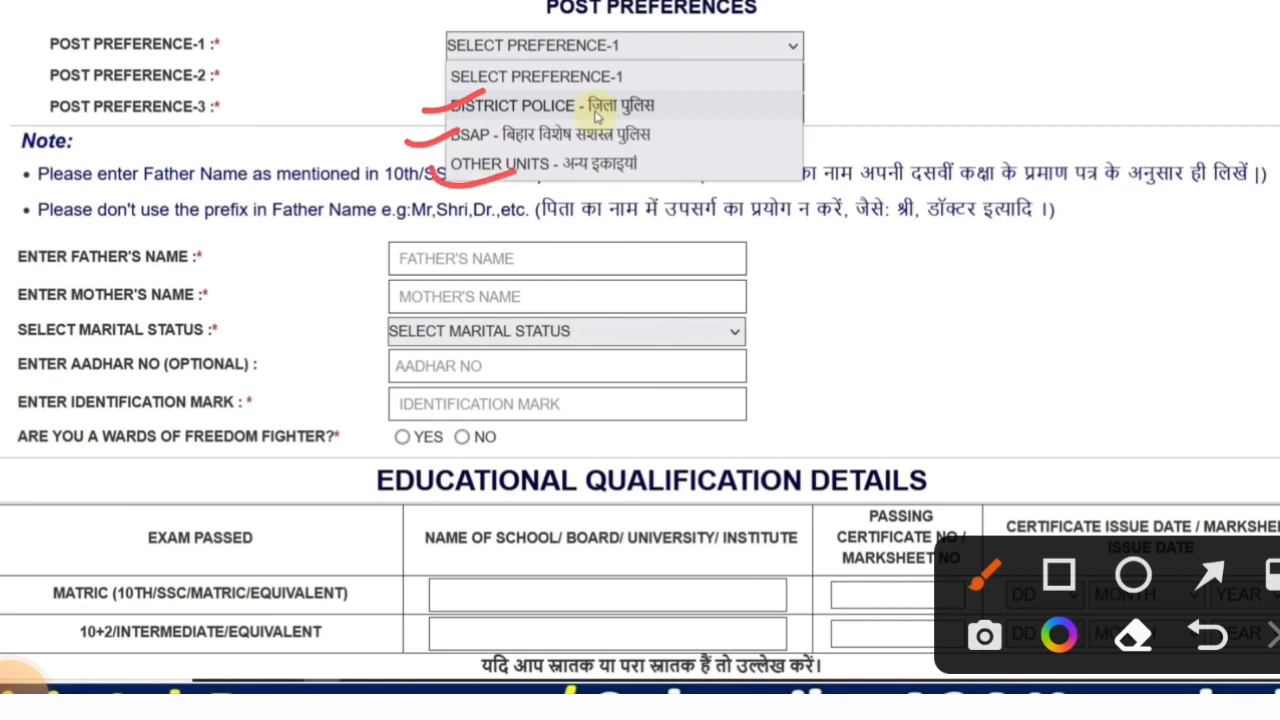
left_click_drag(719, 114, 793, 80)
left_click_drag(716, 128, 740, 131)
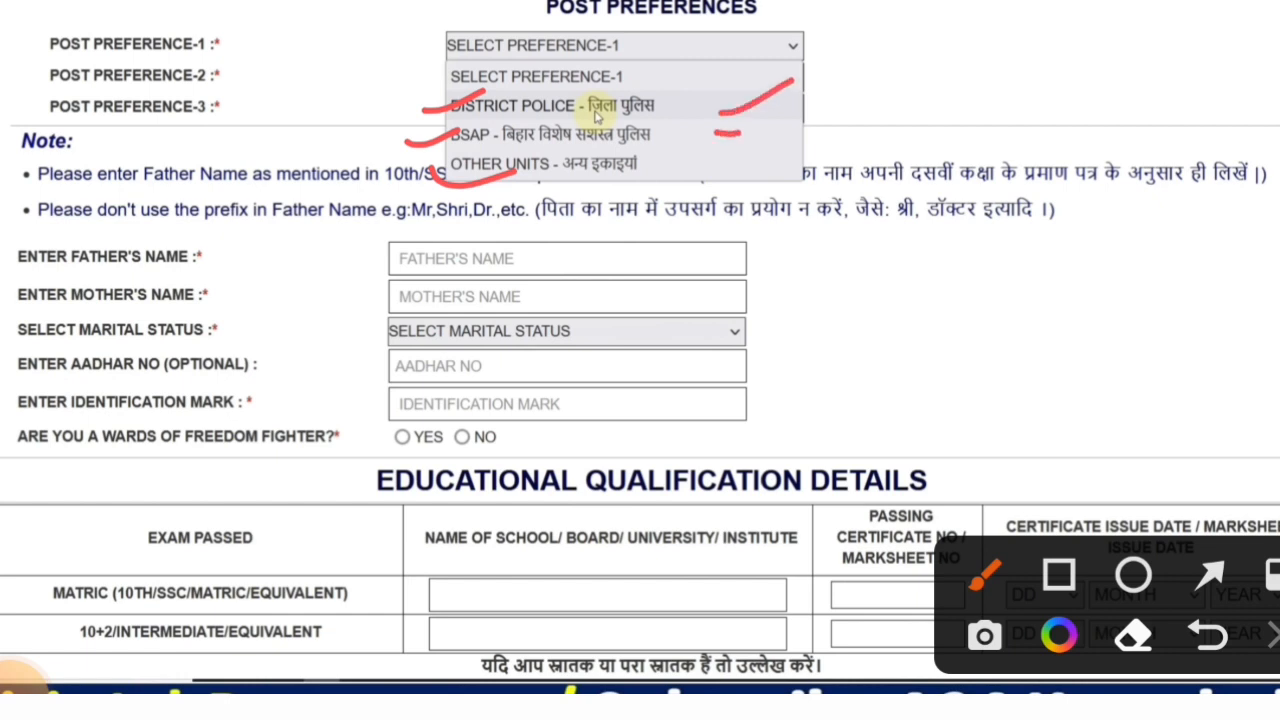
mouse_move(697, 168)
left_mouse_down()
mouse_move(703, 180)
mouse_move(788, 148)
left_mouse_up()
left_click(1274, 635)
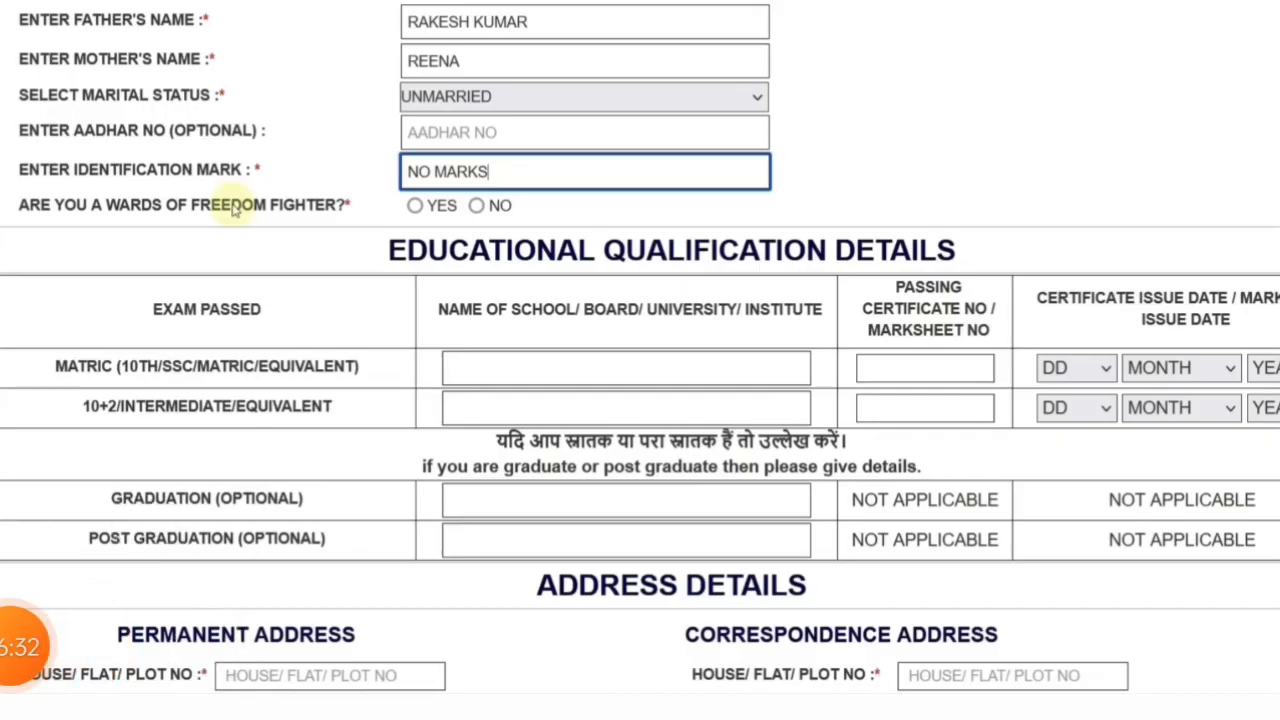
Outline the parents' names, marital status, Aadhar, identification mark and freedom fighter fields with rectangle annotations, and clear the markings.
left_click(22, 645)
left_click(1059, 575)
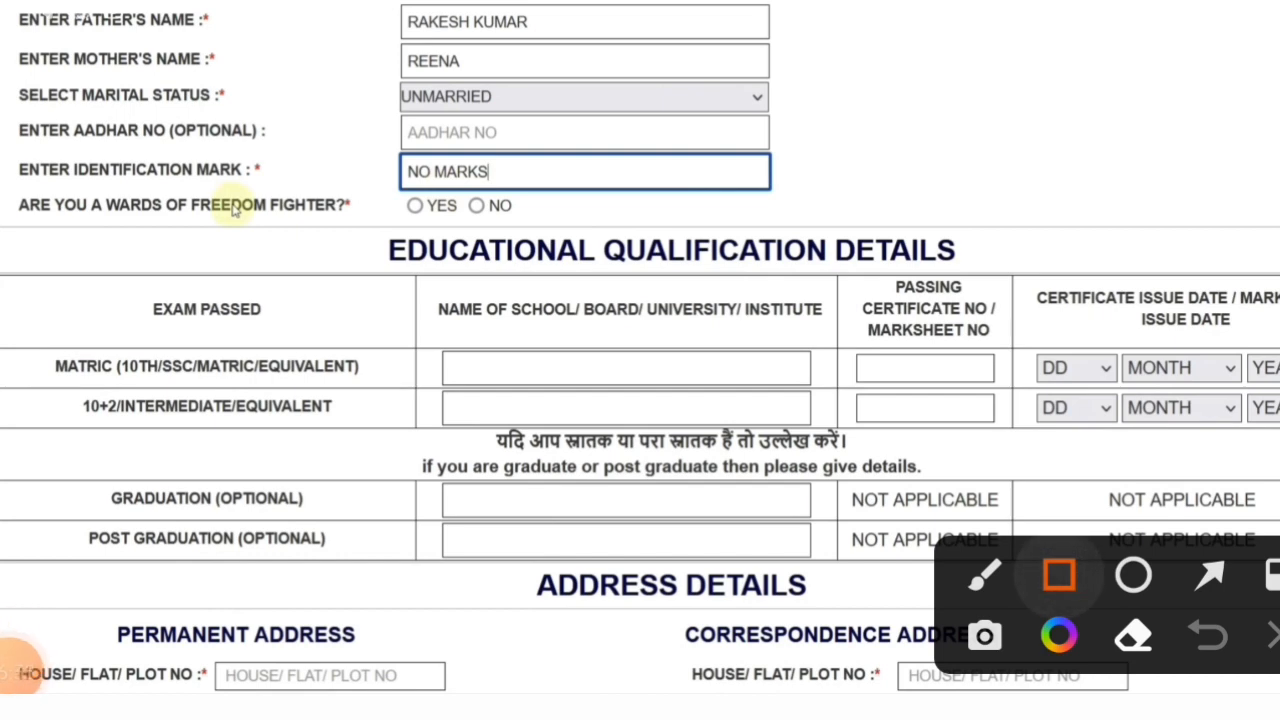
mouse_move(366, 2)
left_mouse_down()
mouse_move(474, 24)
mouse_move(833, 41)
left_mouse_up()
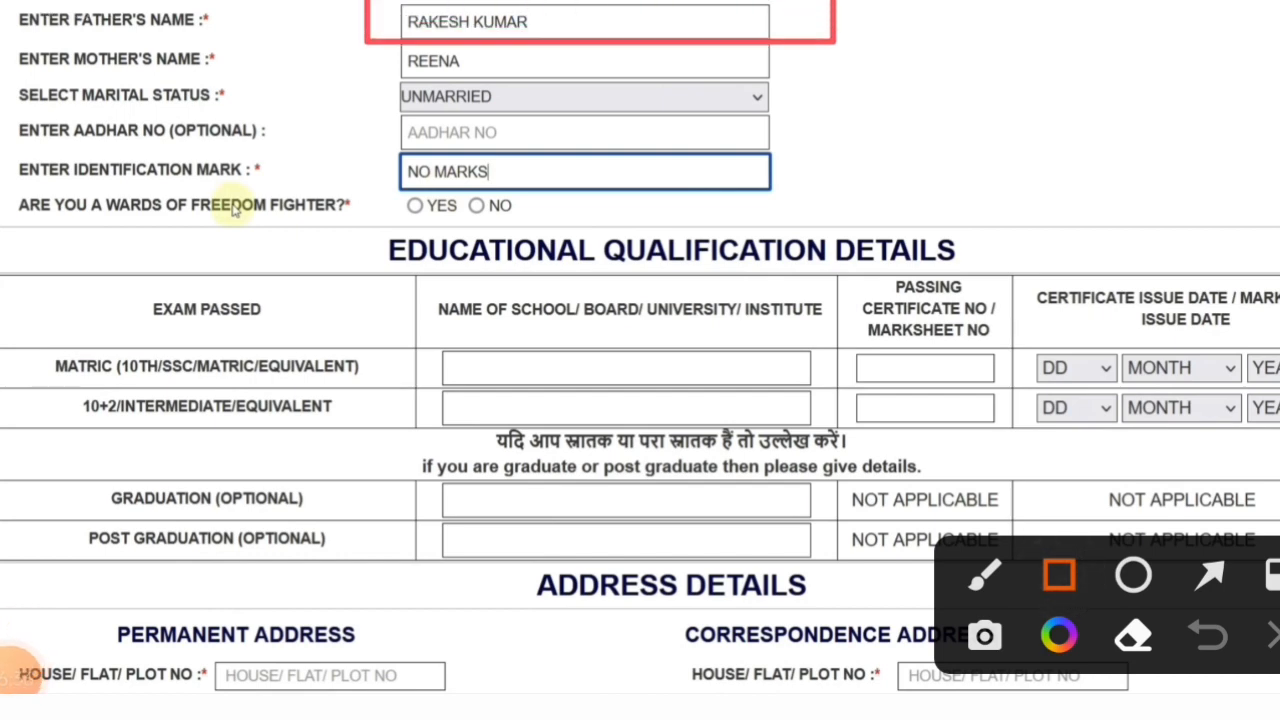
mouse_move(382, 40)
left_mouse_down()
mouse_move(578, 76)
mouse_move(843, 64)
left_mouse_up()
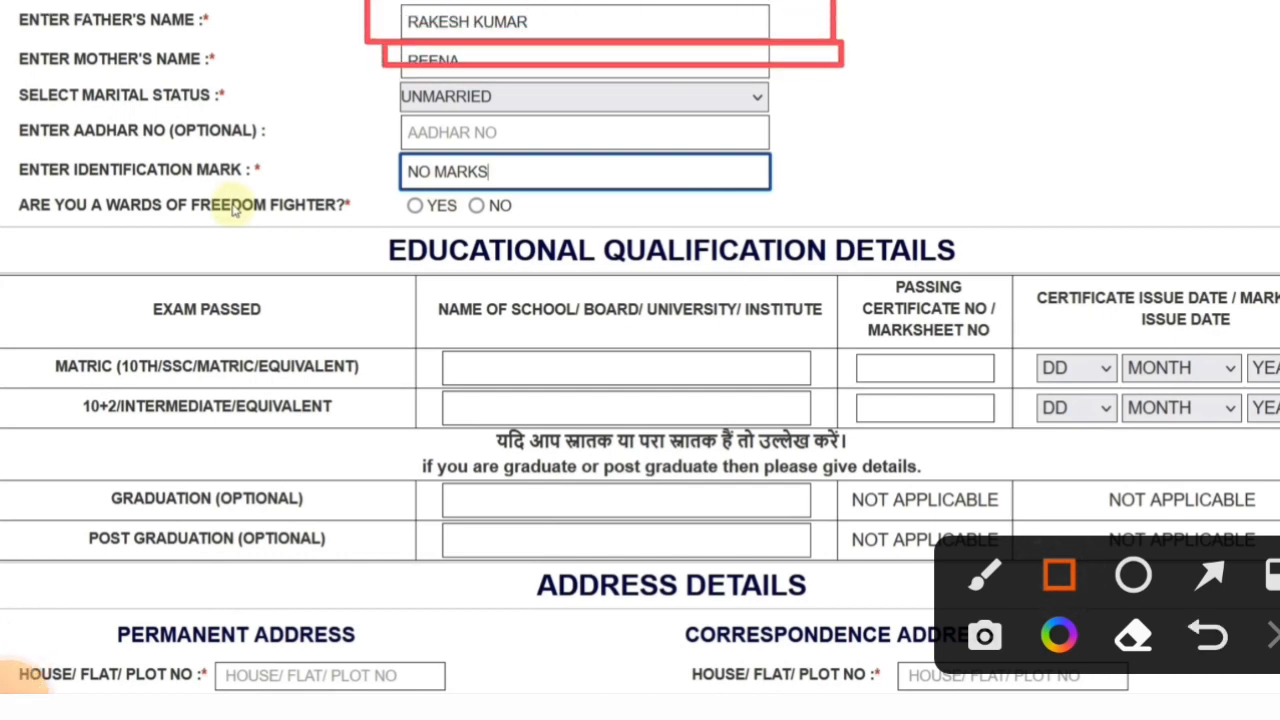
mouse_move(382, 89)
left_mouse_down()
mouse_move(554, 108)
mouse_move(826, 106)
left_mouse_up()
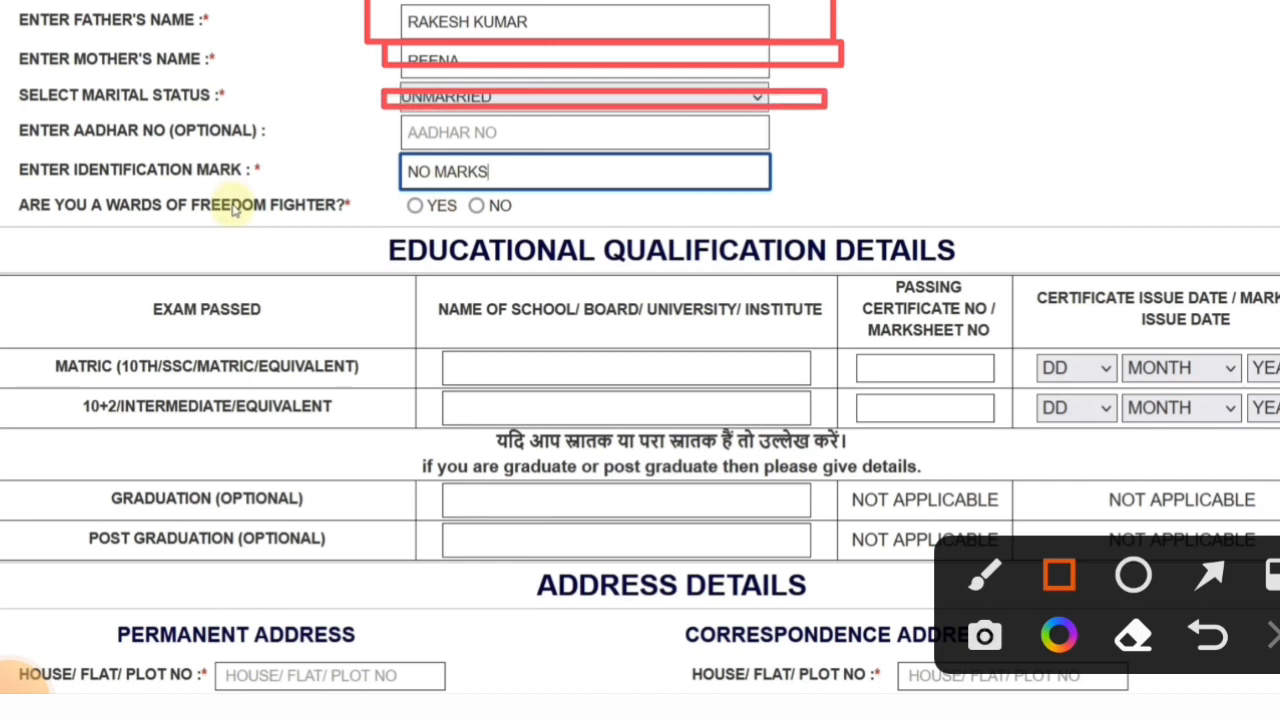
mouse_move(398, 116)
left_mouse_down()
mouse_move(452, 136)
mouse_move(767, 146)
left_mouse_up()
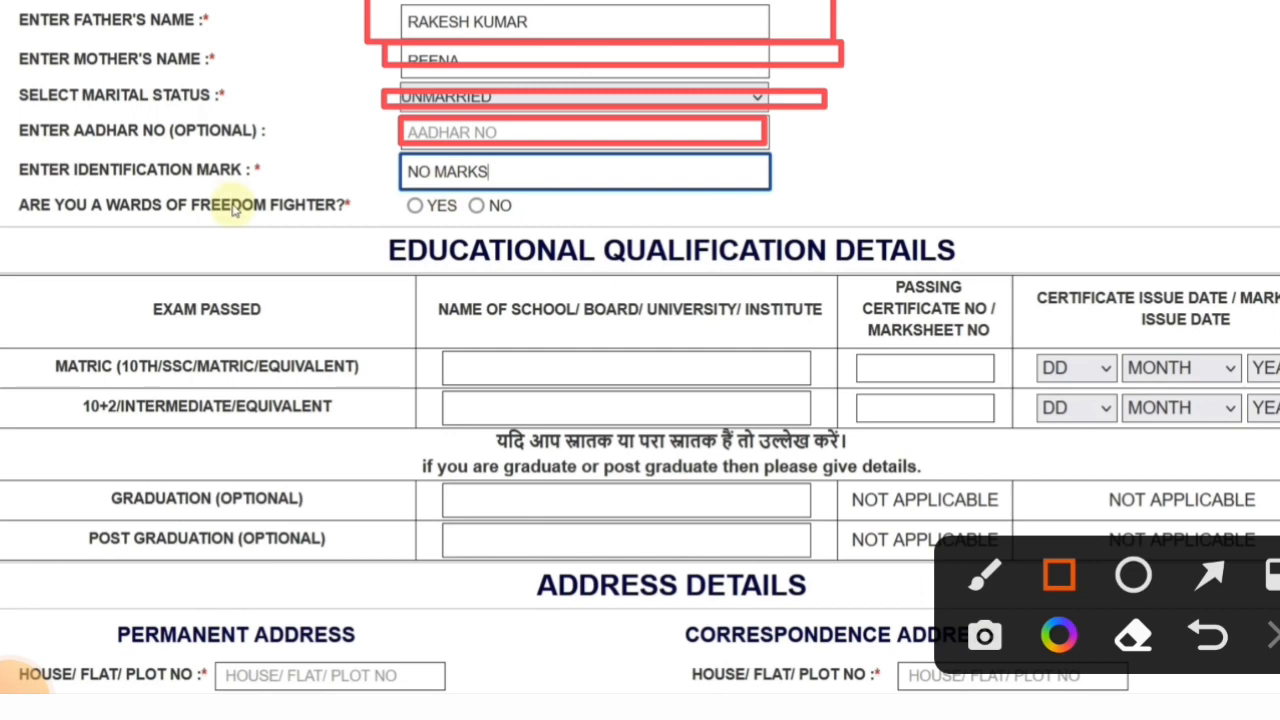
mouse_move(372, 152)
left_mouse_down()
mouse_move(680, 196)
mouse_move(792, 192)
left_mouse_up()
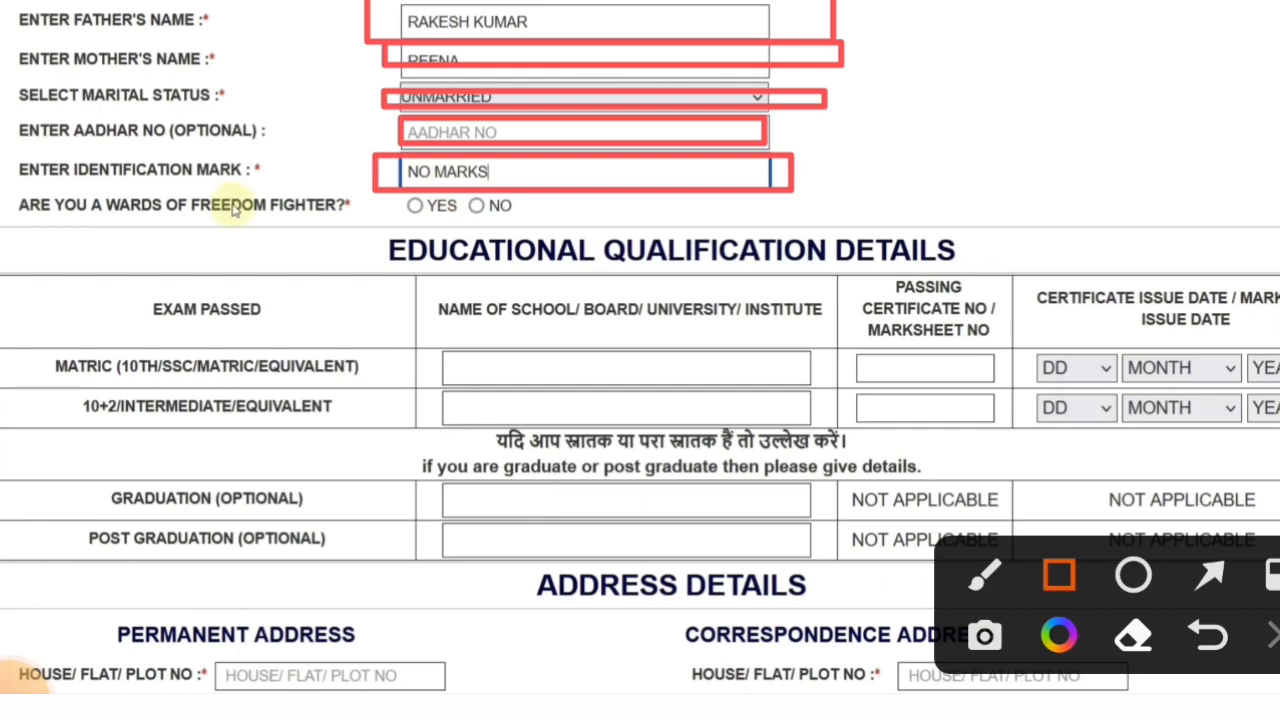
mouse_move(372, 182)
left_mouse_down()
mouse_move(450, 229)
mouse_move(553, 236)
left_mouse_up()
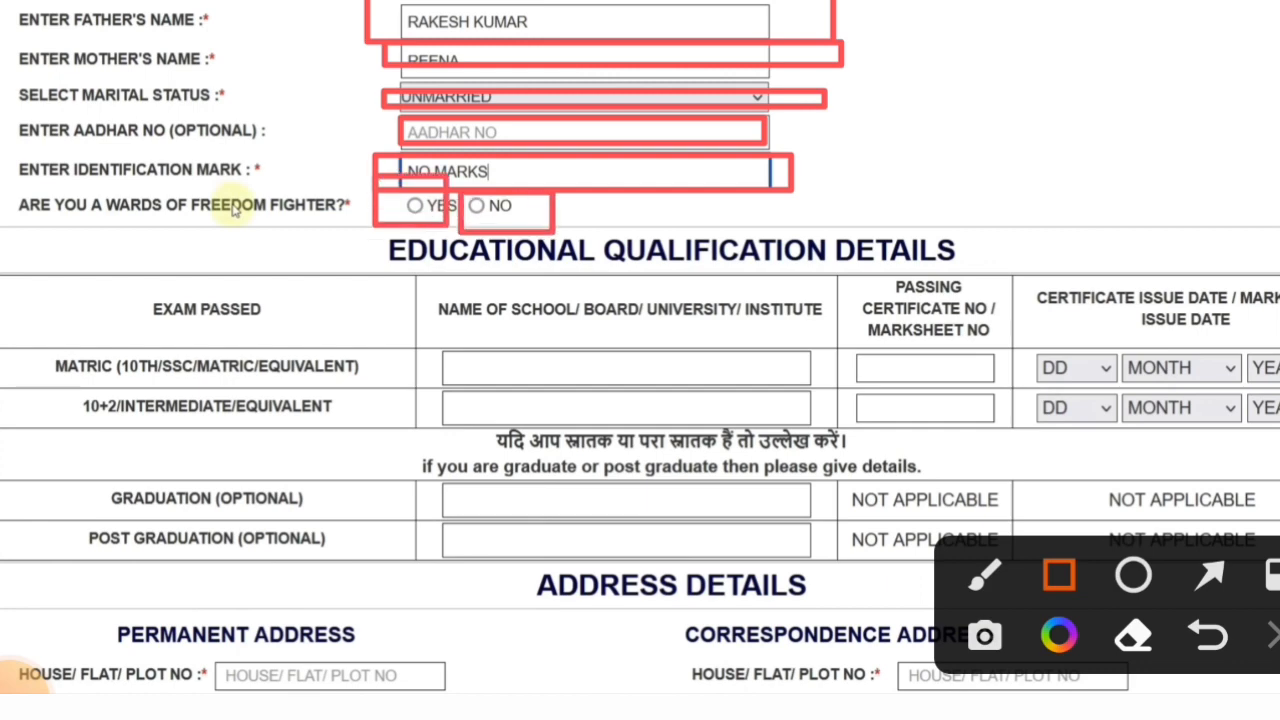
left_click(1274, 635)
left_click(1277, 654)
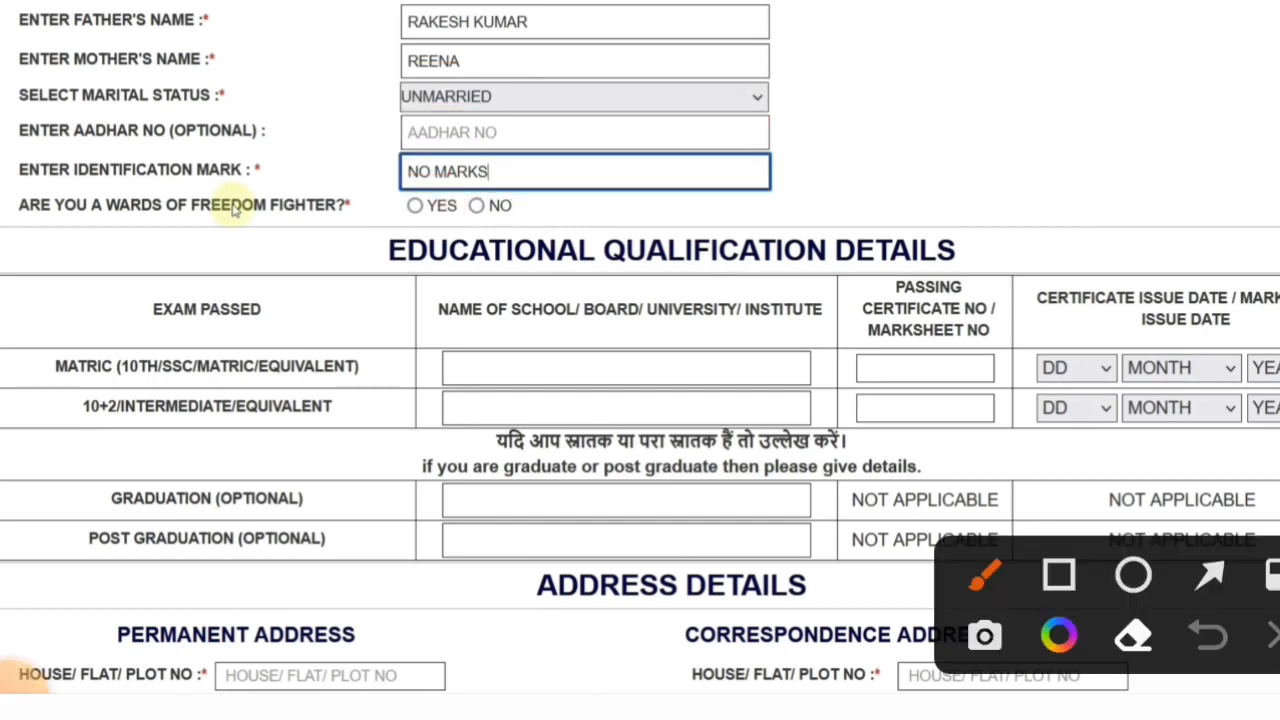
left_click(1274, 635)
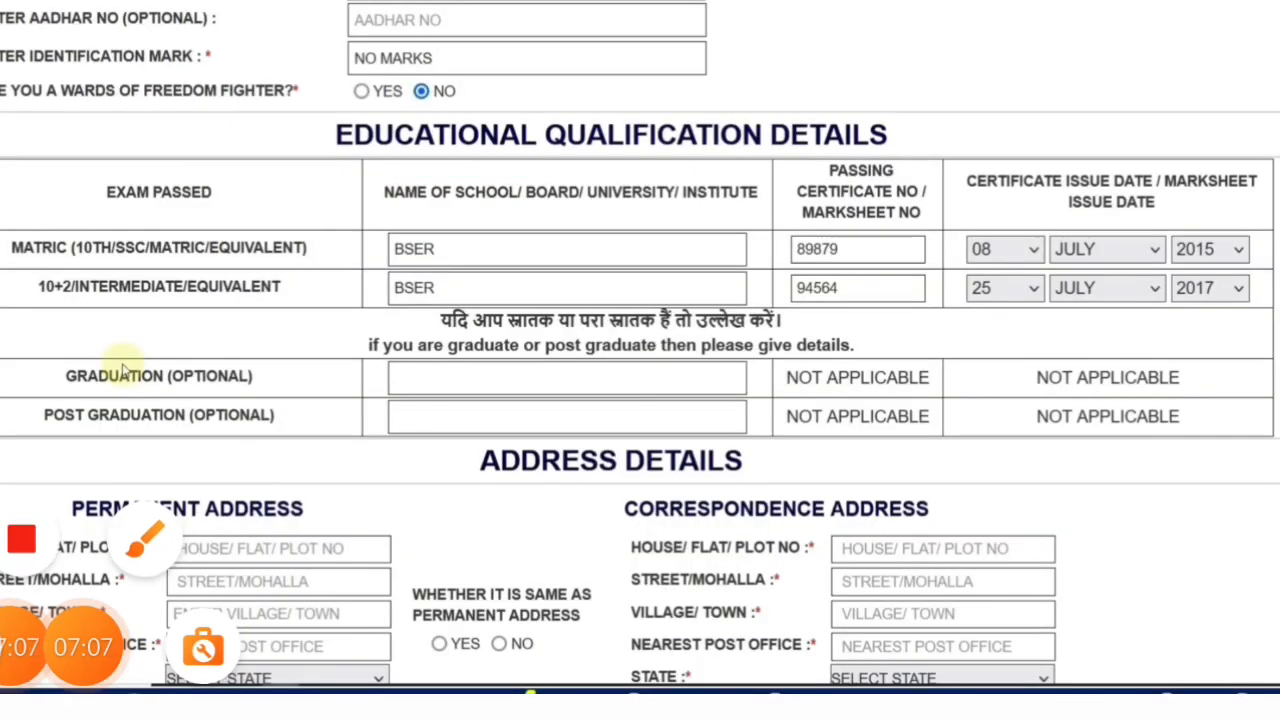
Outline the matric board name, certificate number and issue date fields, plus the certificate number and issue date headings, with rectangle annotations.
left_click(18, 646)
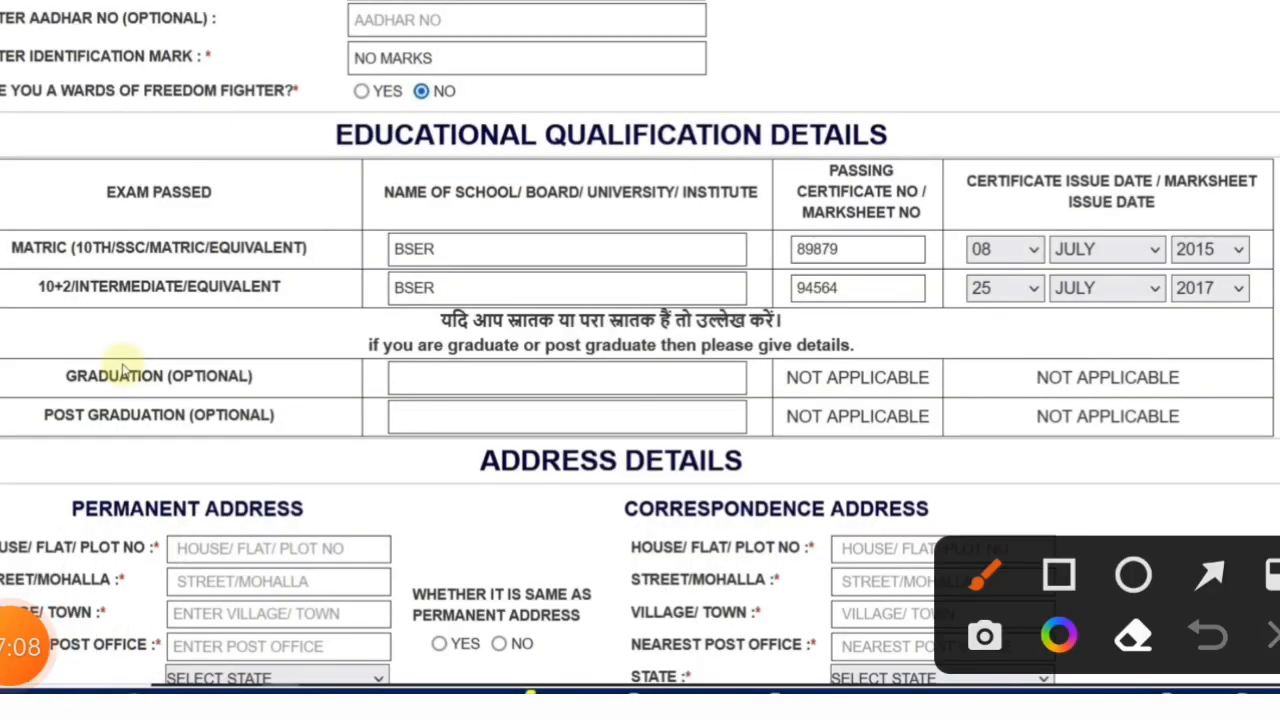
left_click(1059, 575)
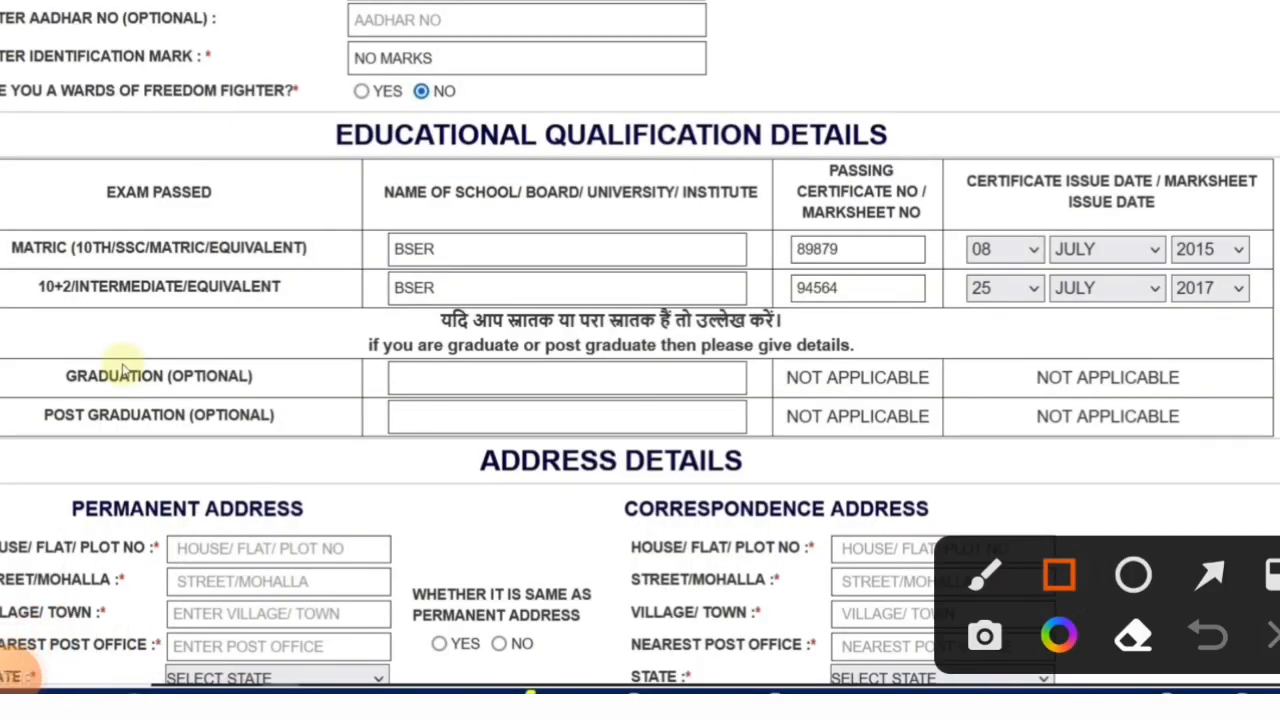
left_click_drag(362, 222, 750, 272)
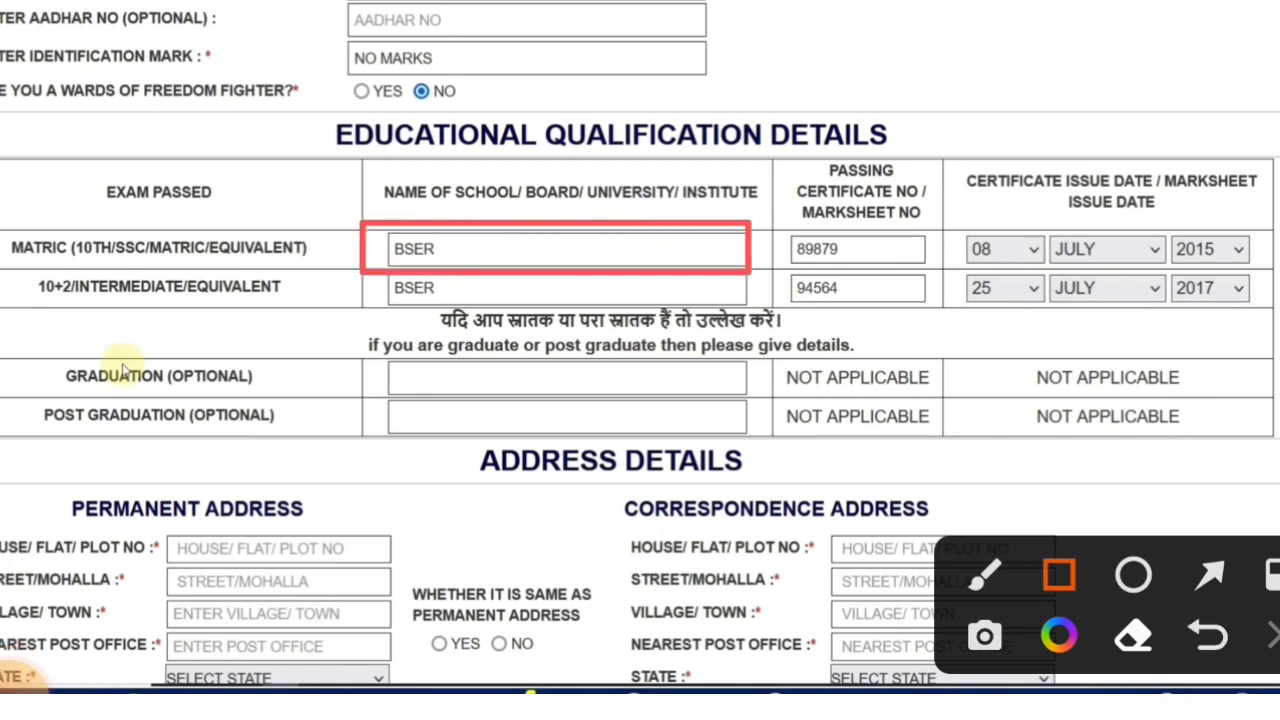
left_click(985, 573)
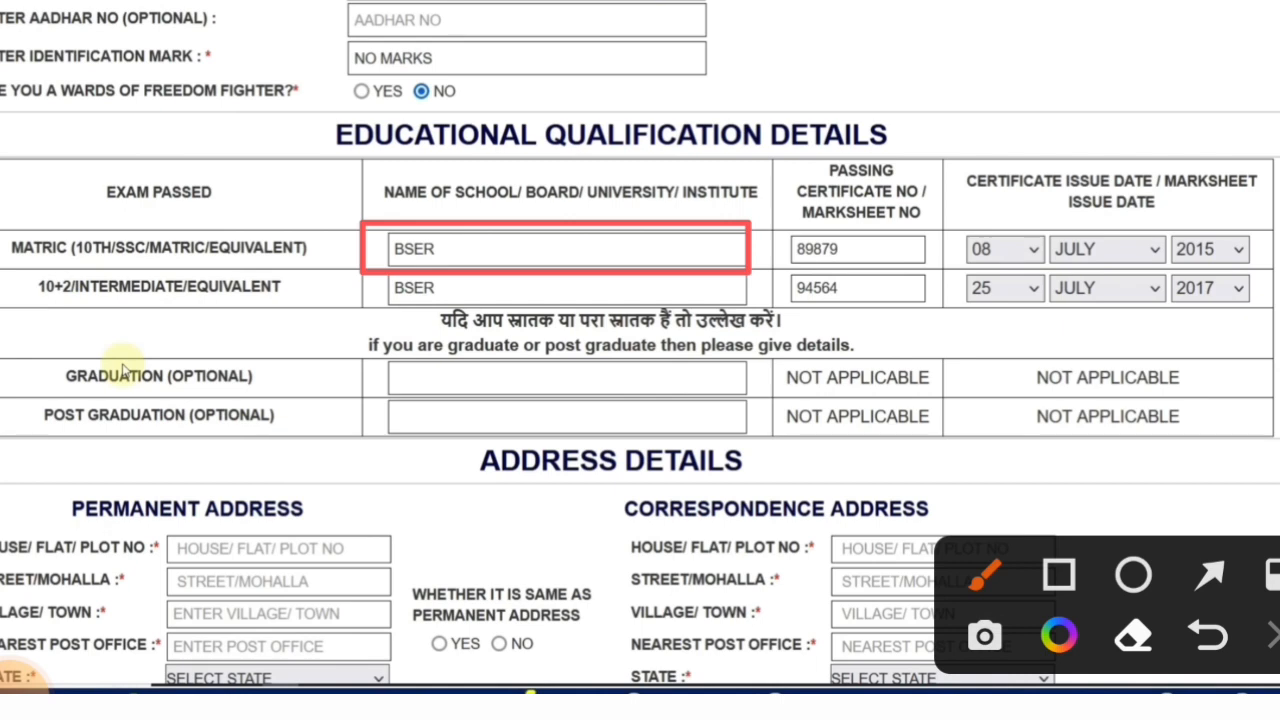
left_click(1059, 574)
mouse_move(779, 163)
left_mouse_down()
mouse_move(946, 206)
mouse_move(949, 226)
left_mouse_up()
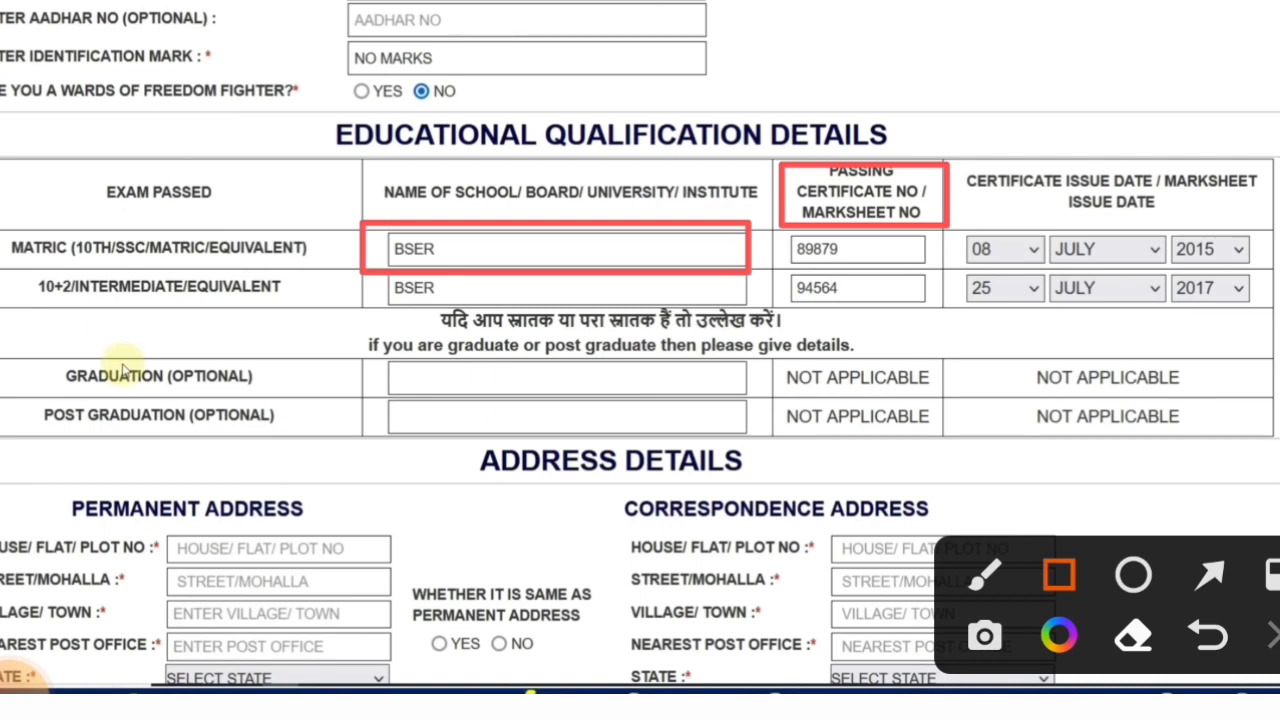
left_click_drag(778, 230, 917, 262)
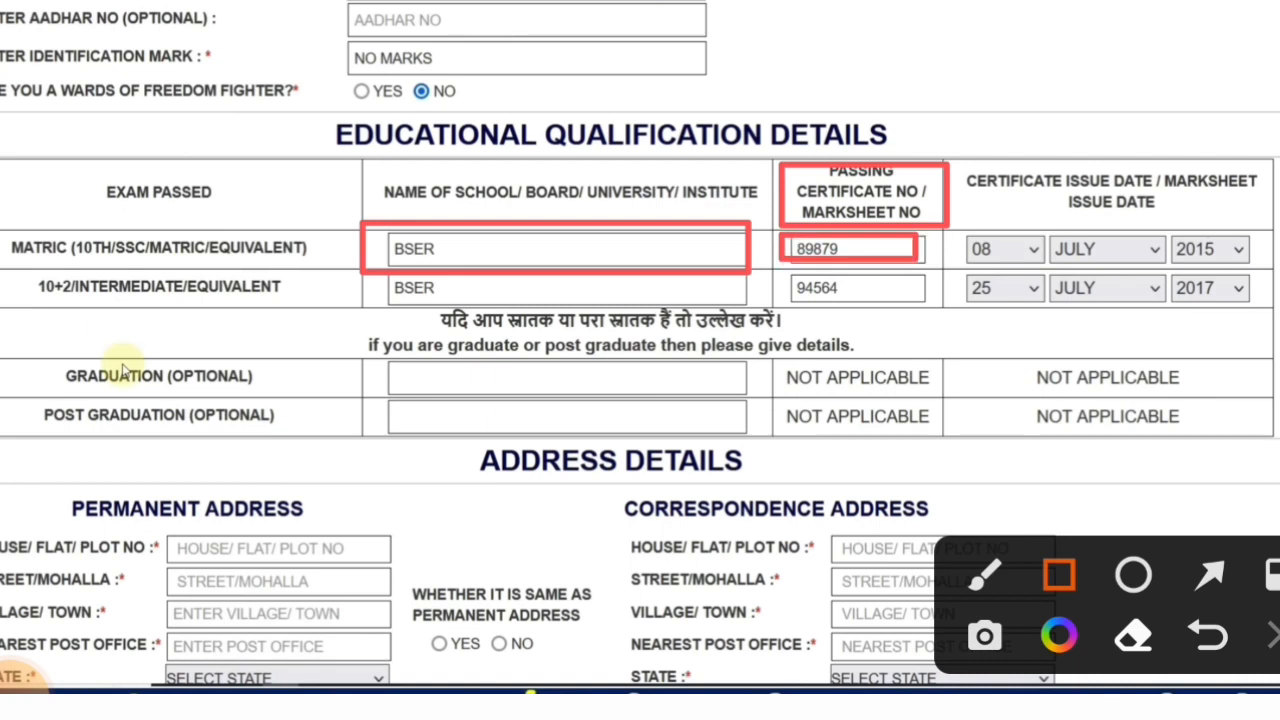
mouse_move(952, 164)
left_mouse_down()
mouse_move(1062, 200)
mouse_move(1276, 224)
left_mouse_up()
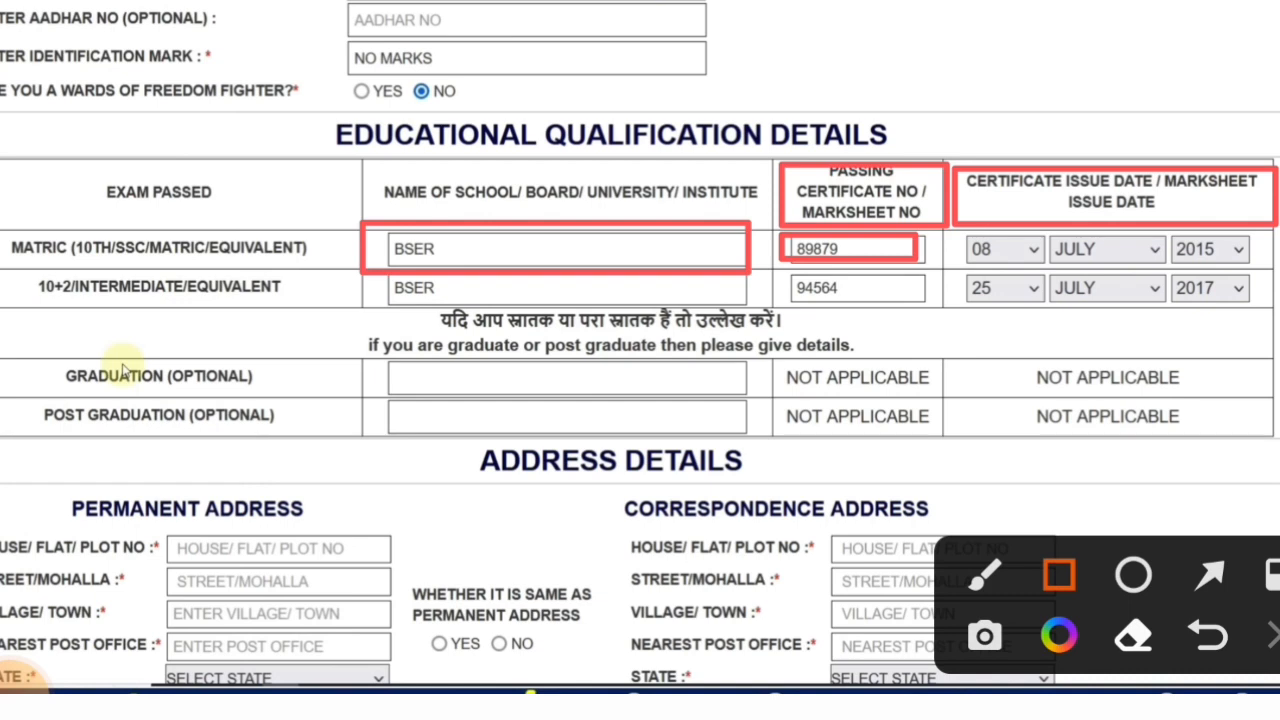
mouse_move(972, 232)
left_mouse_down()
mouse_move(1126, 270)
mouse_move(1270, 266)
left_mouse_up()
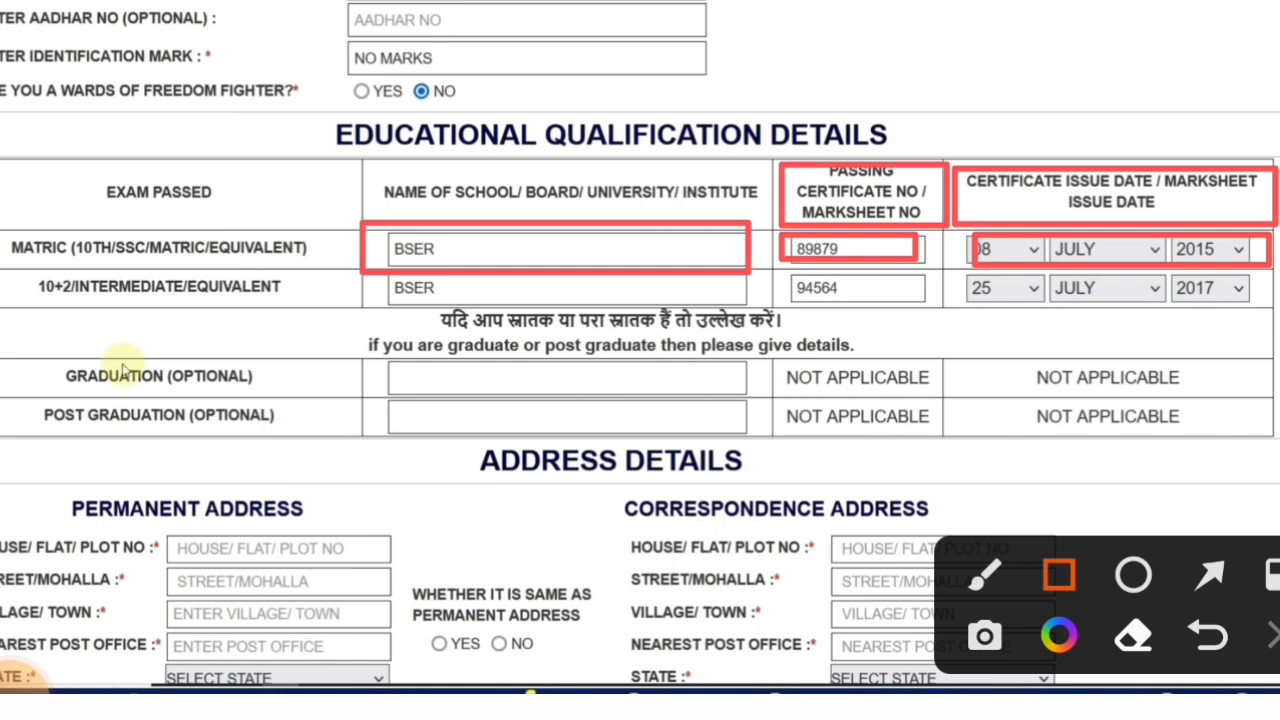
Outline the 10+2/Intermediate board name, certificate number and issue date fields with rectangles, and clear all markings.
mouse_move(388, 287)
left_mouse_down()
mouse_move(568, 314)
mouse_move(736, 302)
left_mouse_up()
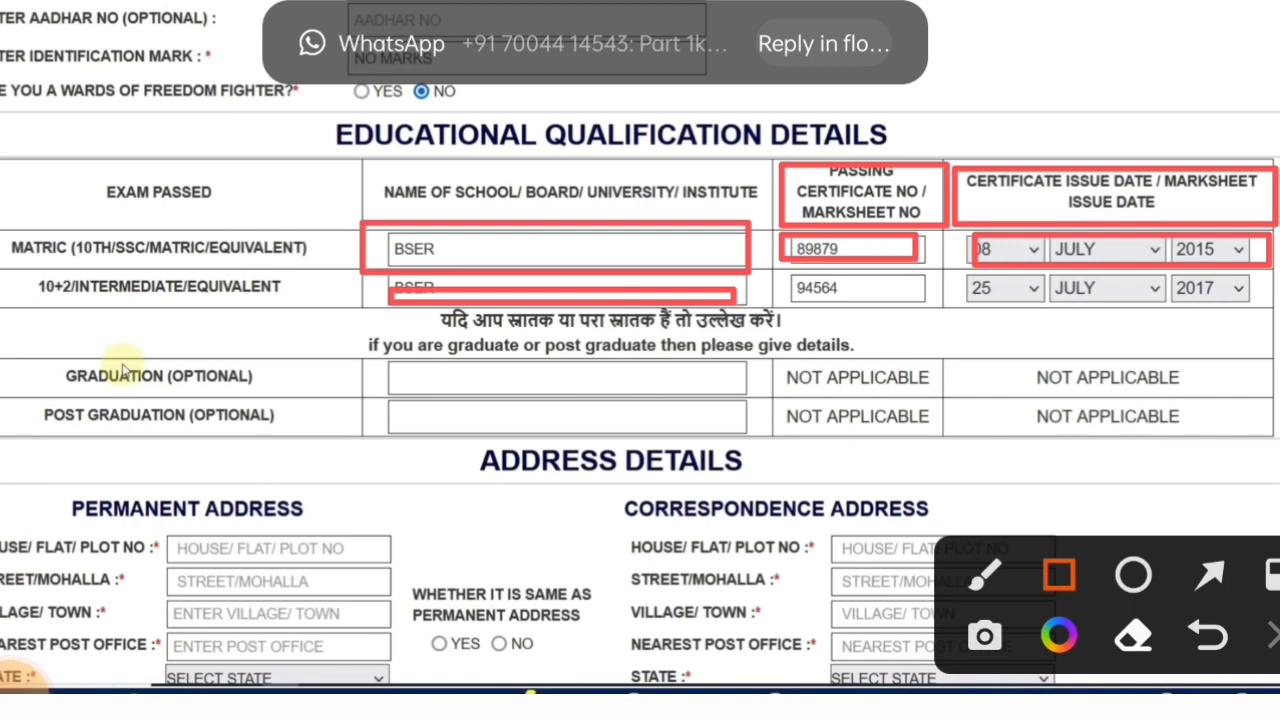
mouse_move(792, 282)
left_mouse_down()
mouse_move(894, 312)
mouse_move(1000, 300)
mouse_move(1268, 322)
left_mouse_up()
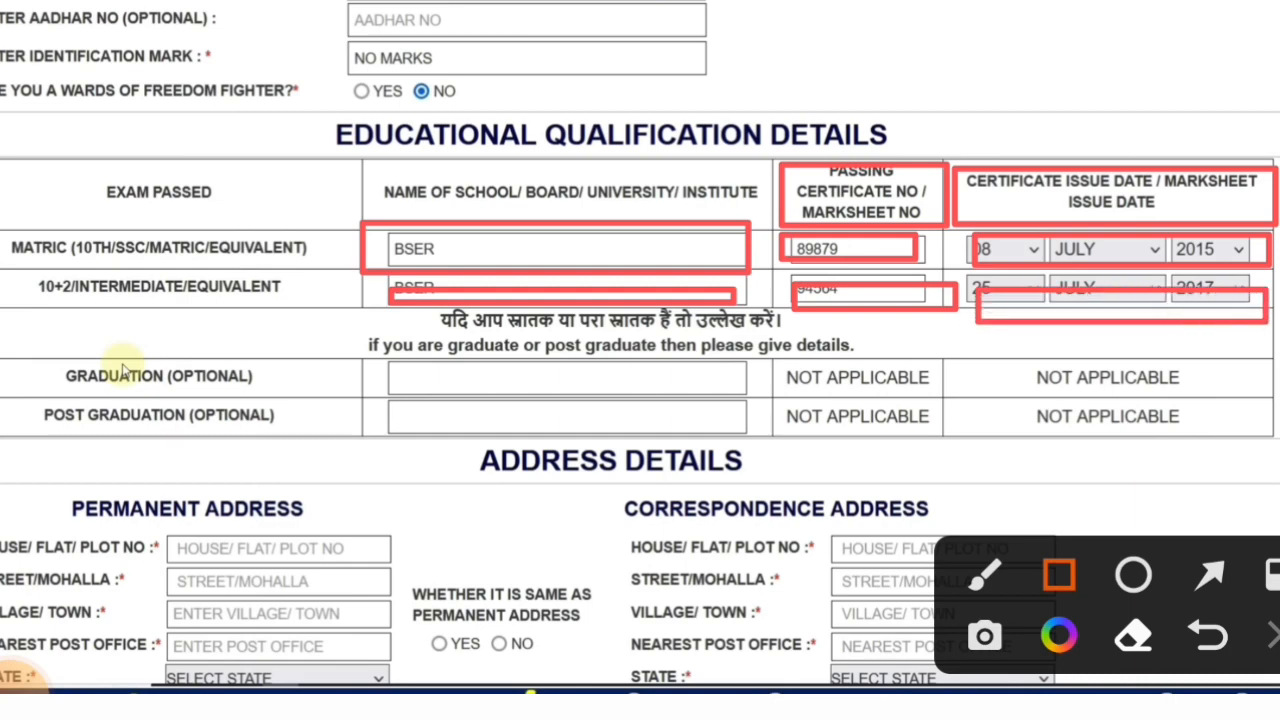
left_click(1273, 636)
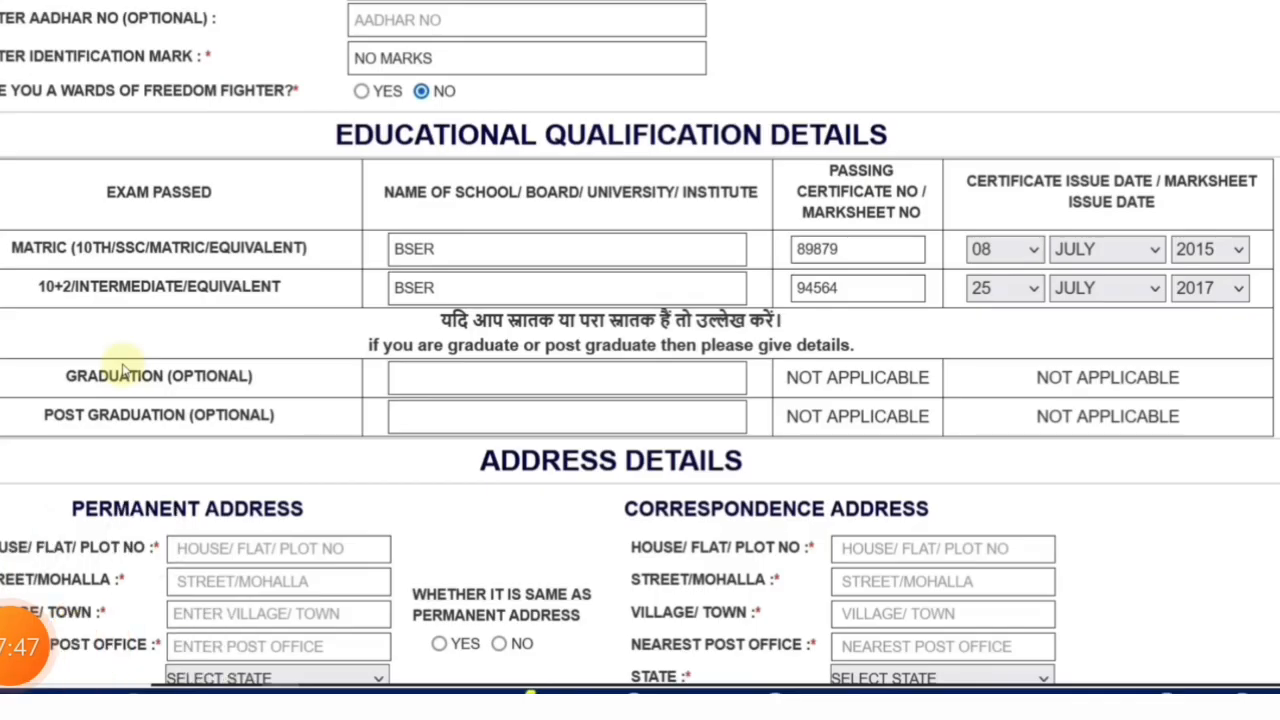
Outline the optional Graduation and Post Graduation fields with rectangle annotations, and clear the markings.
left_click(1059, 575)
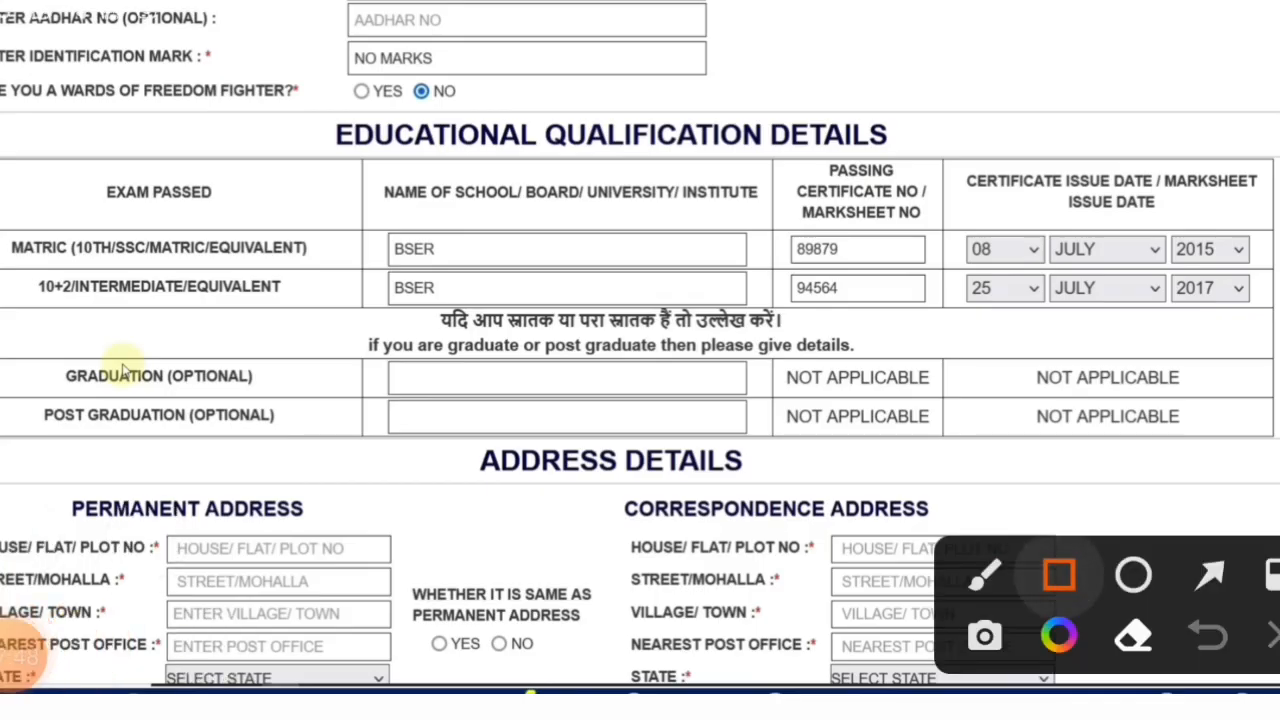
left_click_drag(402, 360, 729, 398)
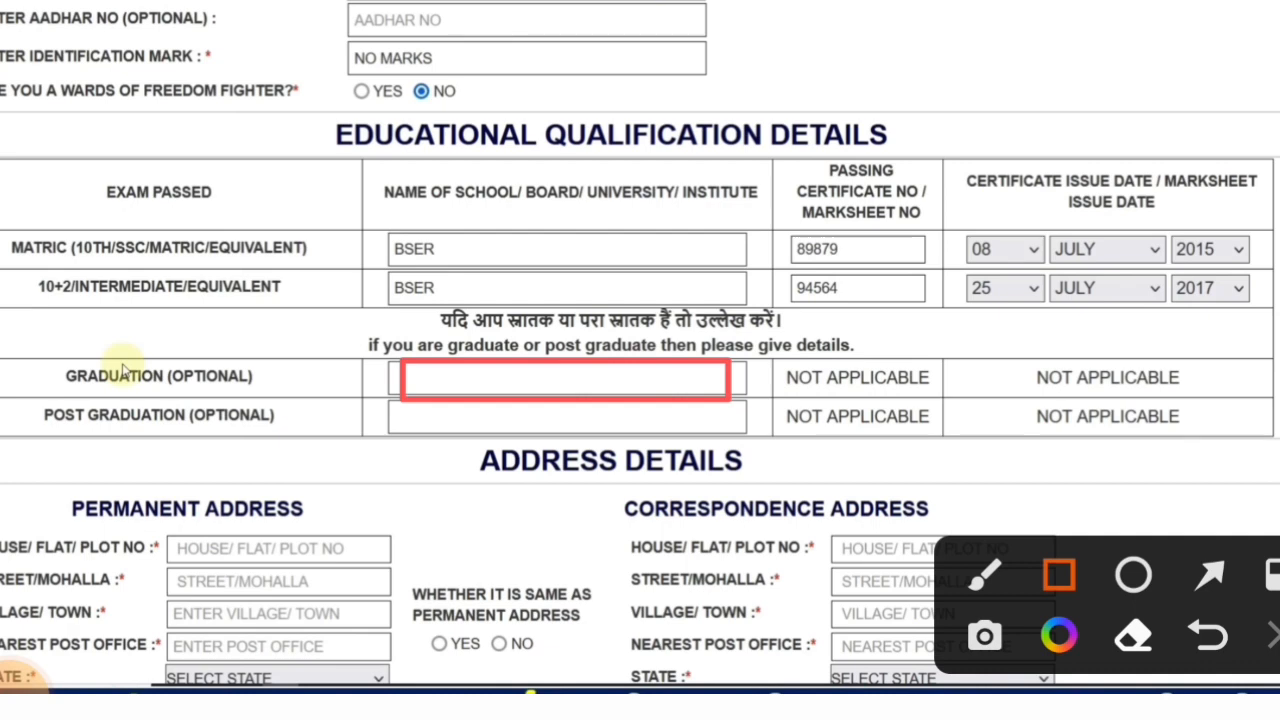
left_click_drag(438, 400, 745, 432)
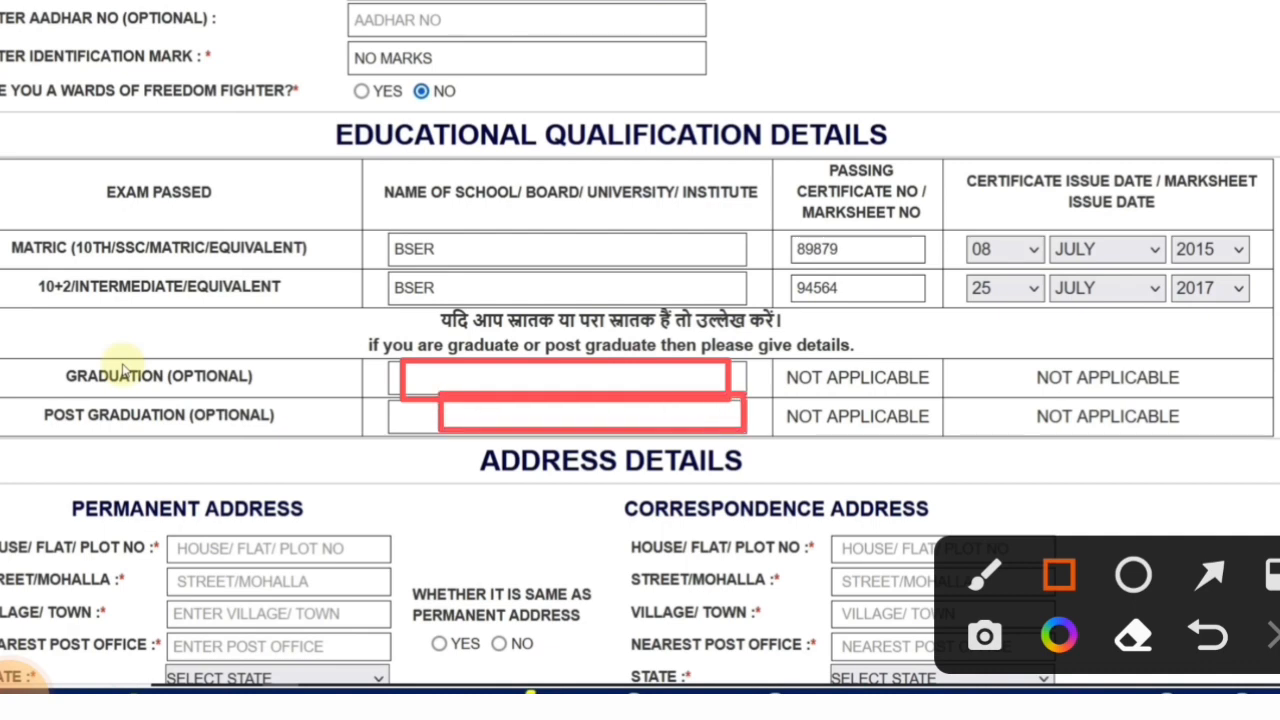
left_click(1273, 636)
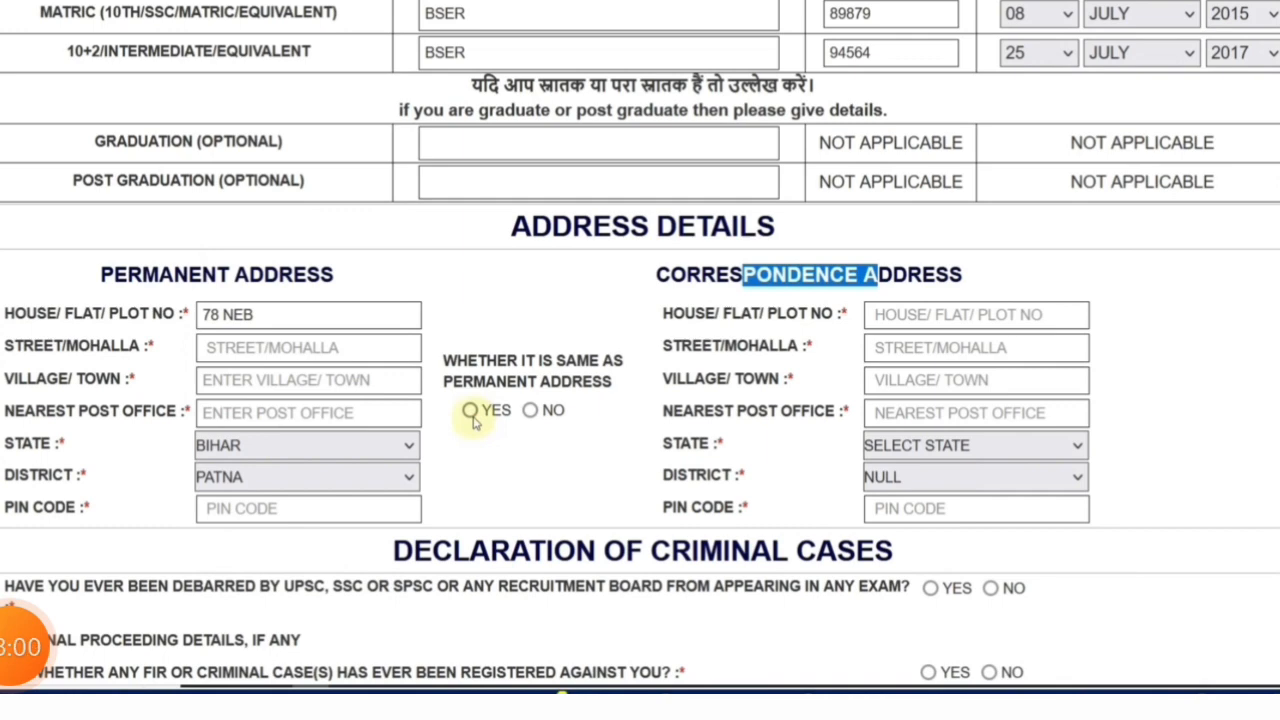
Outline the Permanent Address heading, its fields from house number to PIN code, and the same-address YES option with rectangles, and clear the markings.
left_click(1277, 654)
left_click(1059, 575)
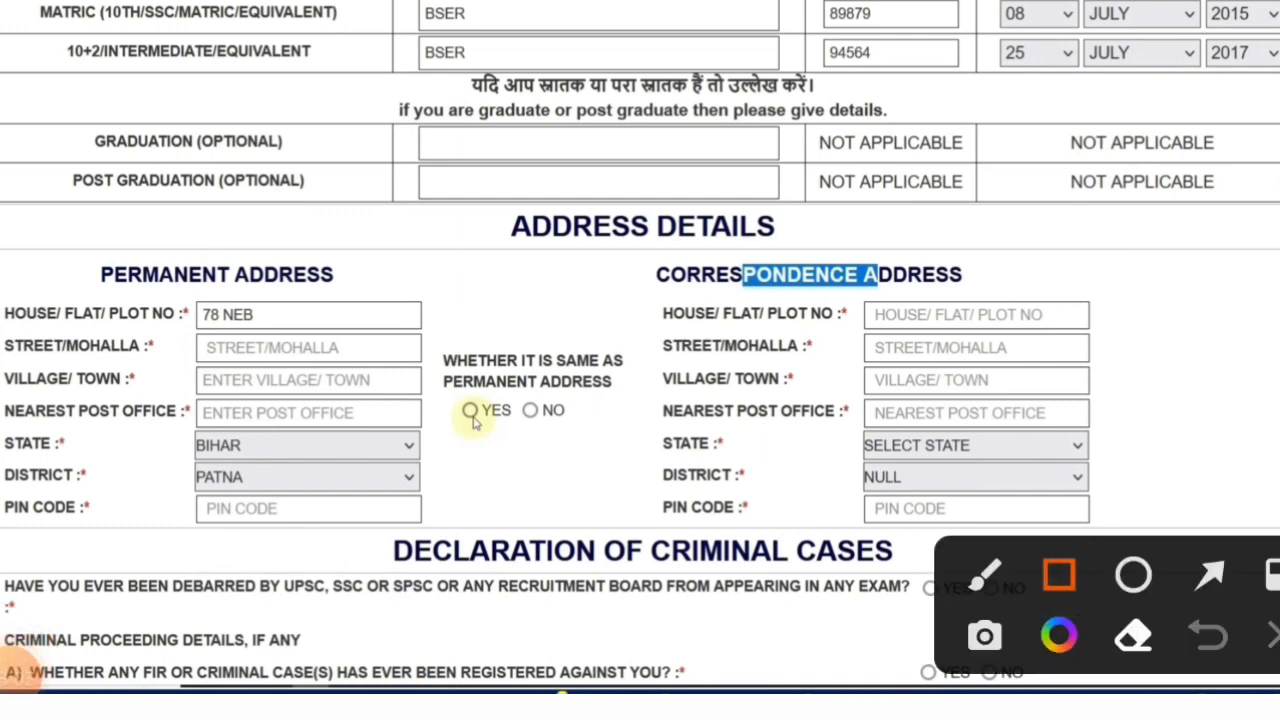
left_click_drag(86, 252, 393, 291)
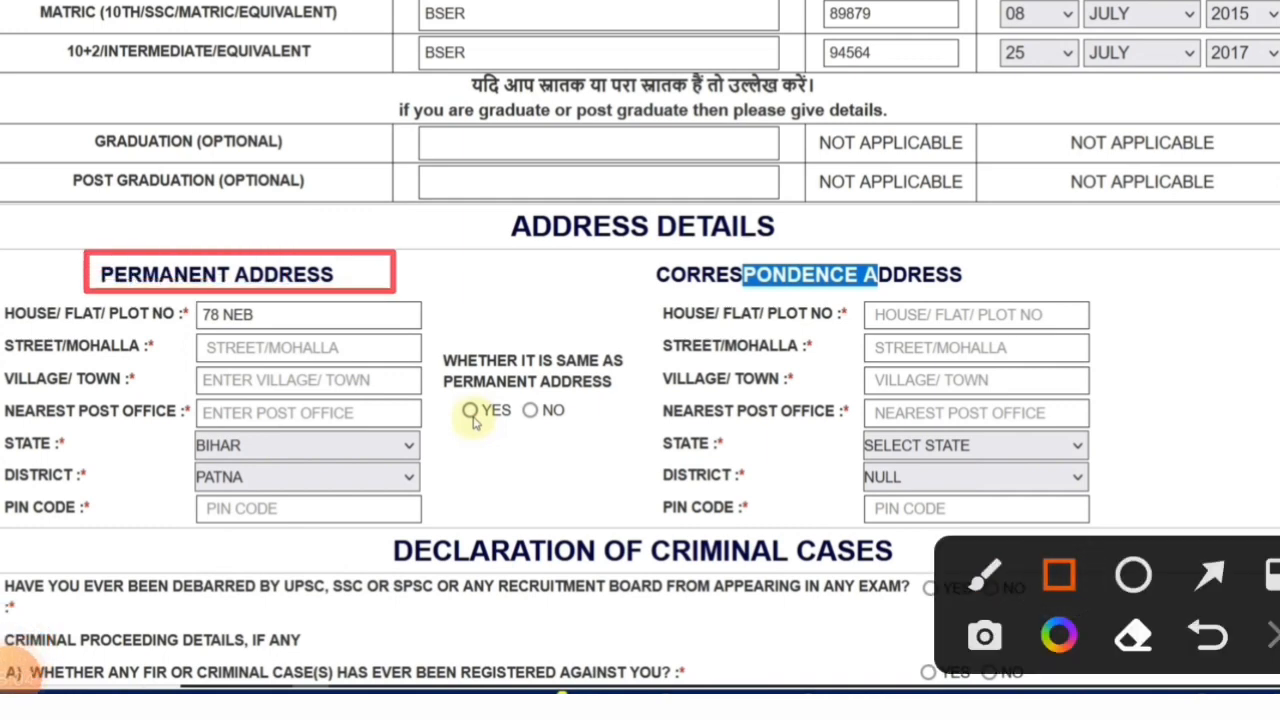
mouse_move(206, 293)
left_mouse_down()
mouse_move(246, 316)
mouse_move(417, 319)
left_mouse_up()
left_click_drag(214, 336, 403, 358)
mouse_move(206, 375)
left_mouse_down()
mouse_move(395, 381)
mouse_move(288, 414)
mouse_move(407, 411)
left_mouse_up()
left_click_drag(210, 424, 406, 452)
left_click_drag(240, 462, 370, 472)
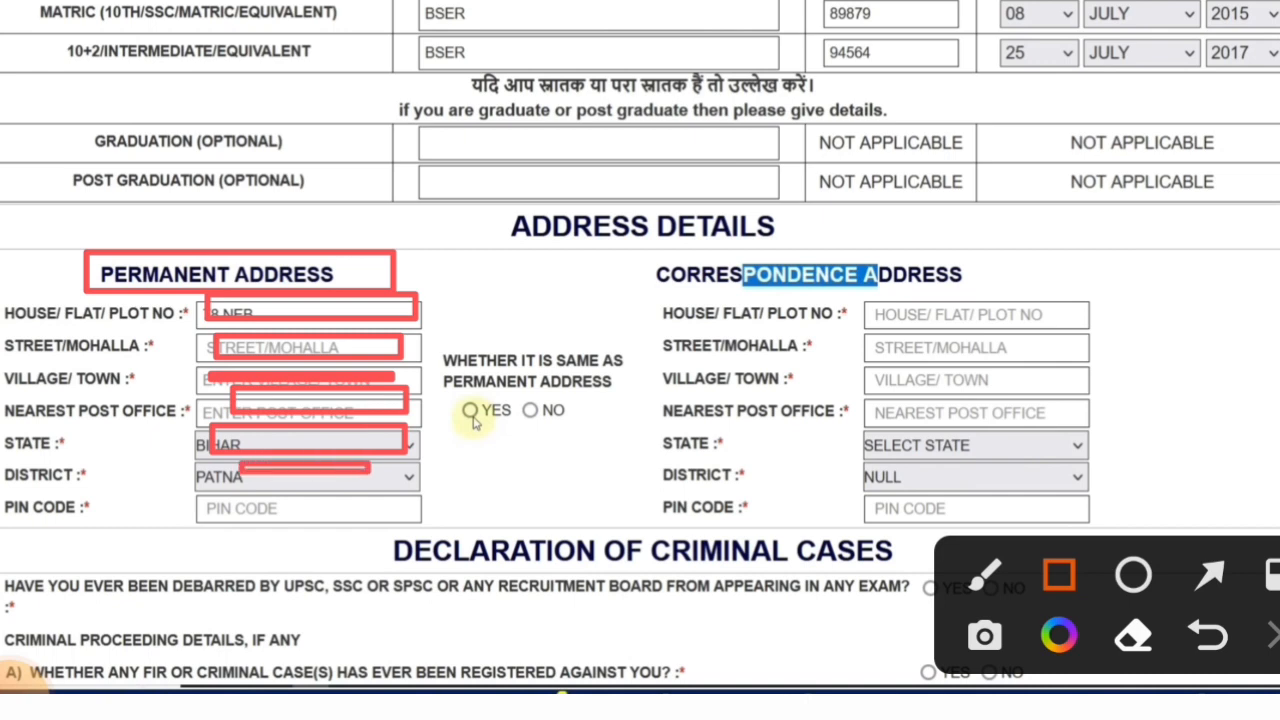
left_click_drag(246, 496, 384, 512)
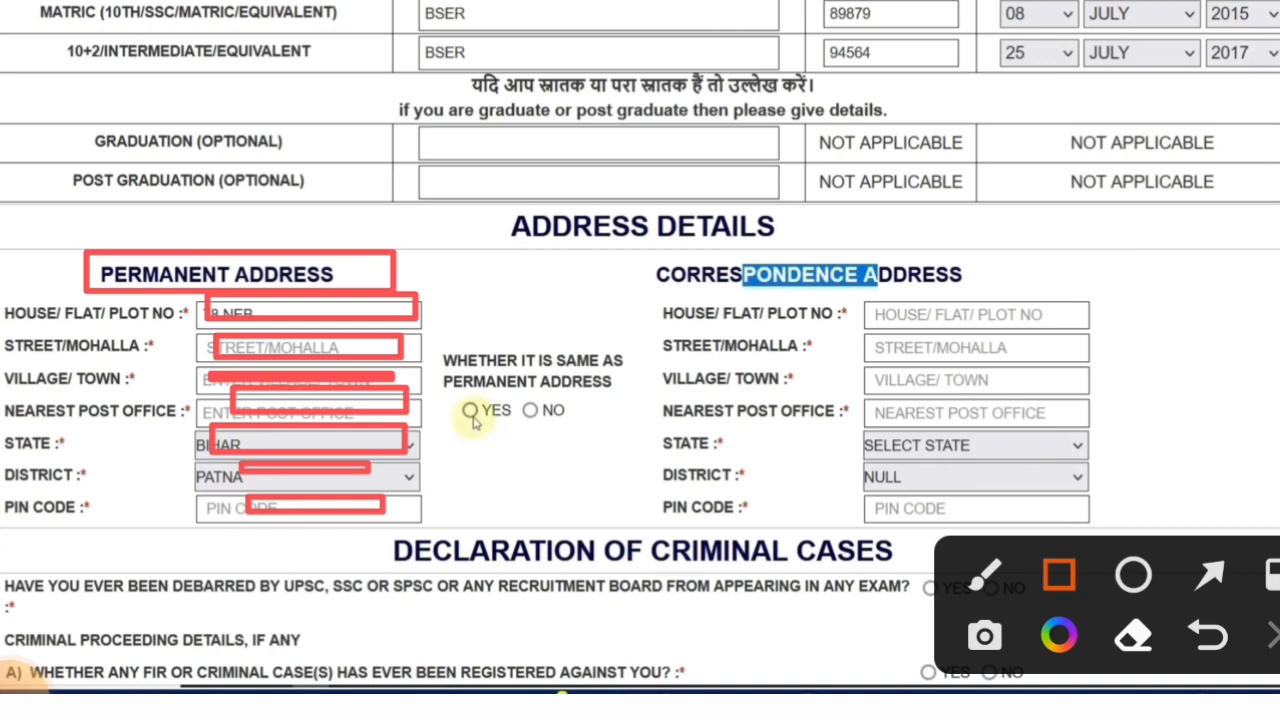
left_click_drag(414, 404, 528, 440)
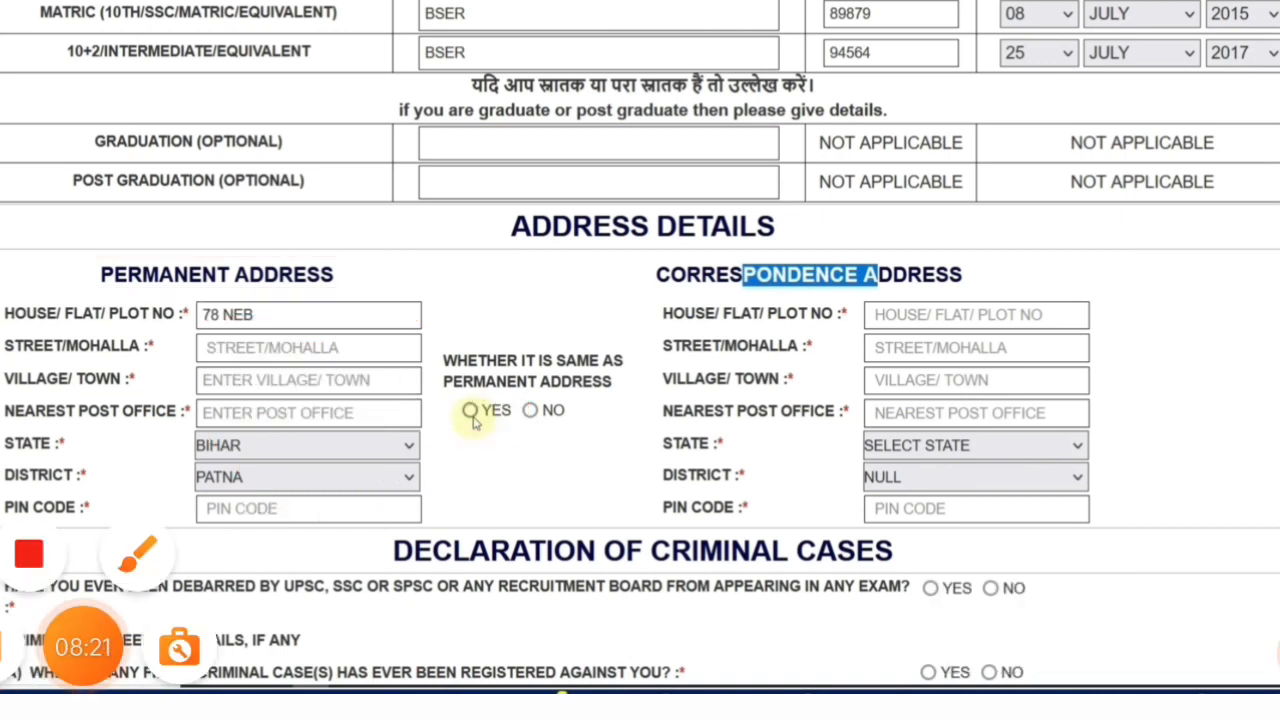
Brush marks beside the NO answers in the declaration of criminal cases, and clear the marks.
scroll(645, 466, "down", 5)
left_click(1277, 653)
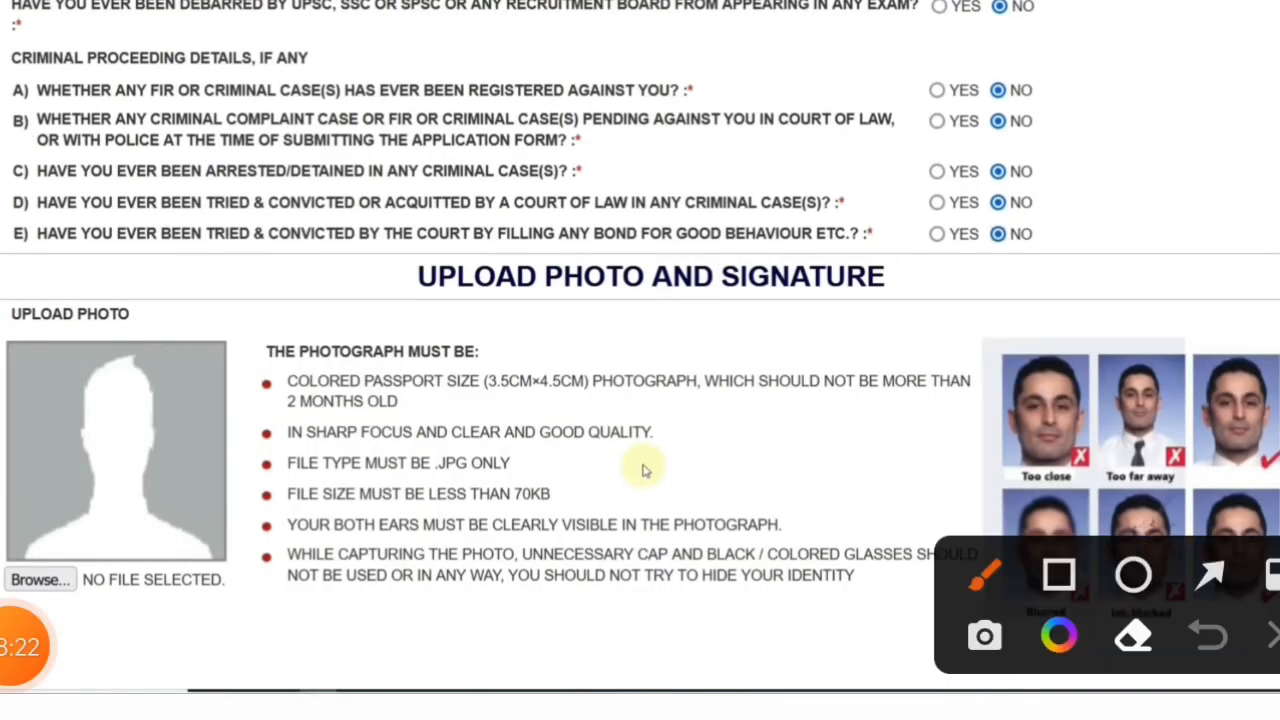
left_click(1059, 575)
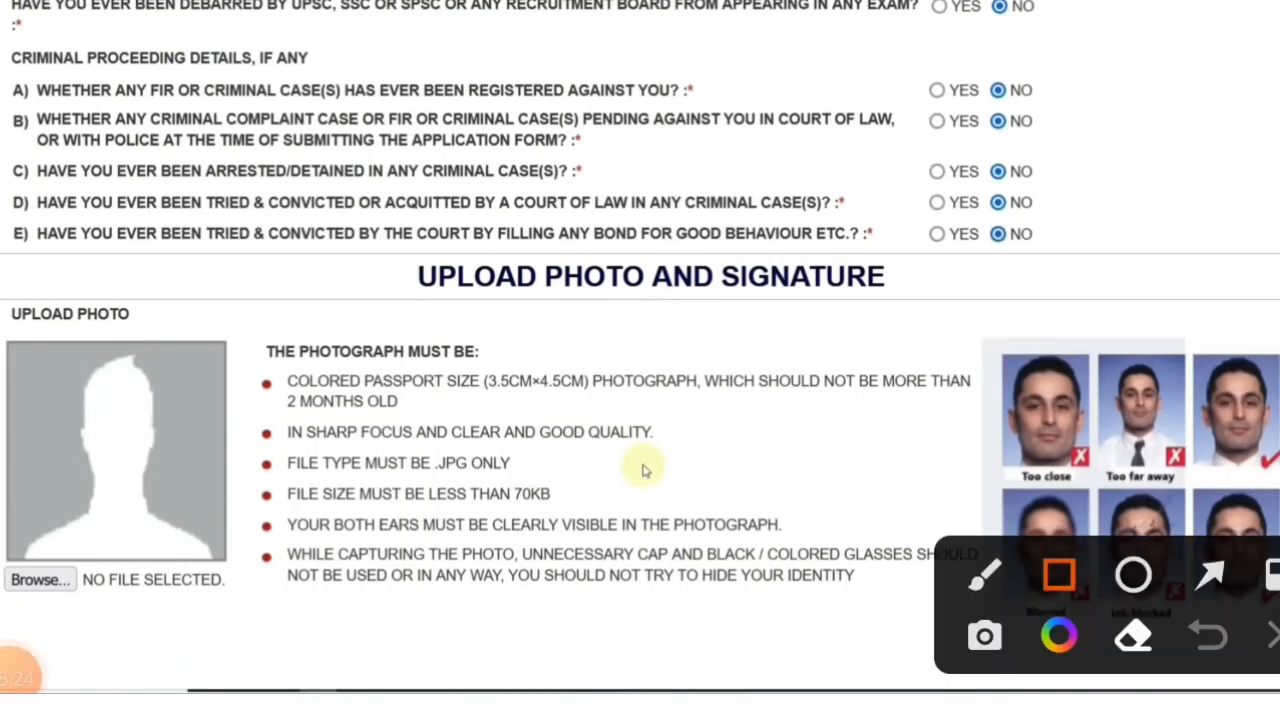
scroll(645, 466, "up", 5)
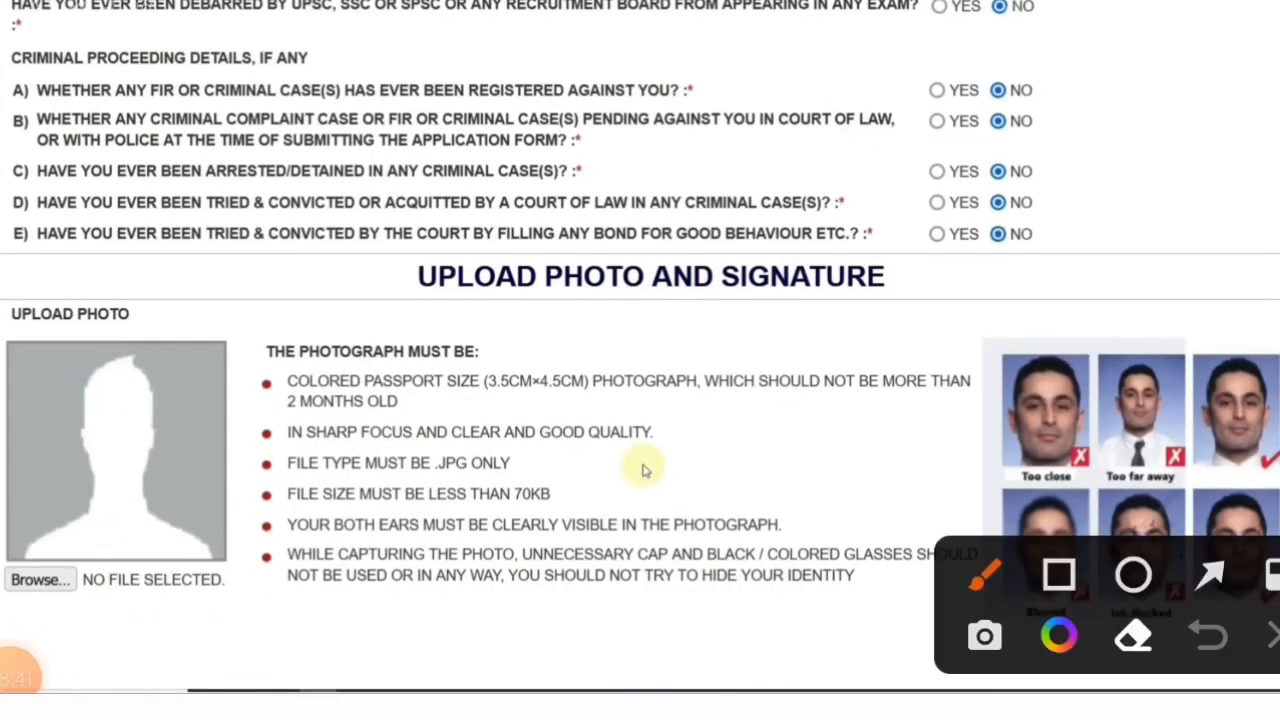
left_click_drag(975, 92, 1072, 70)
left_click_drag(1003, 182, 1062, 152)
mouse_move(970, 258)
left_mouse_down()
mouse_move(1042, 225)
mouse_move(1038, 162)
left_mouse_up()
left_click(1274, 636)
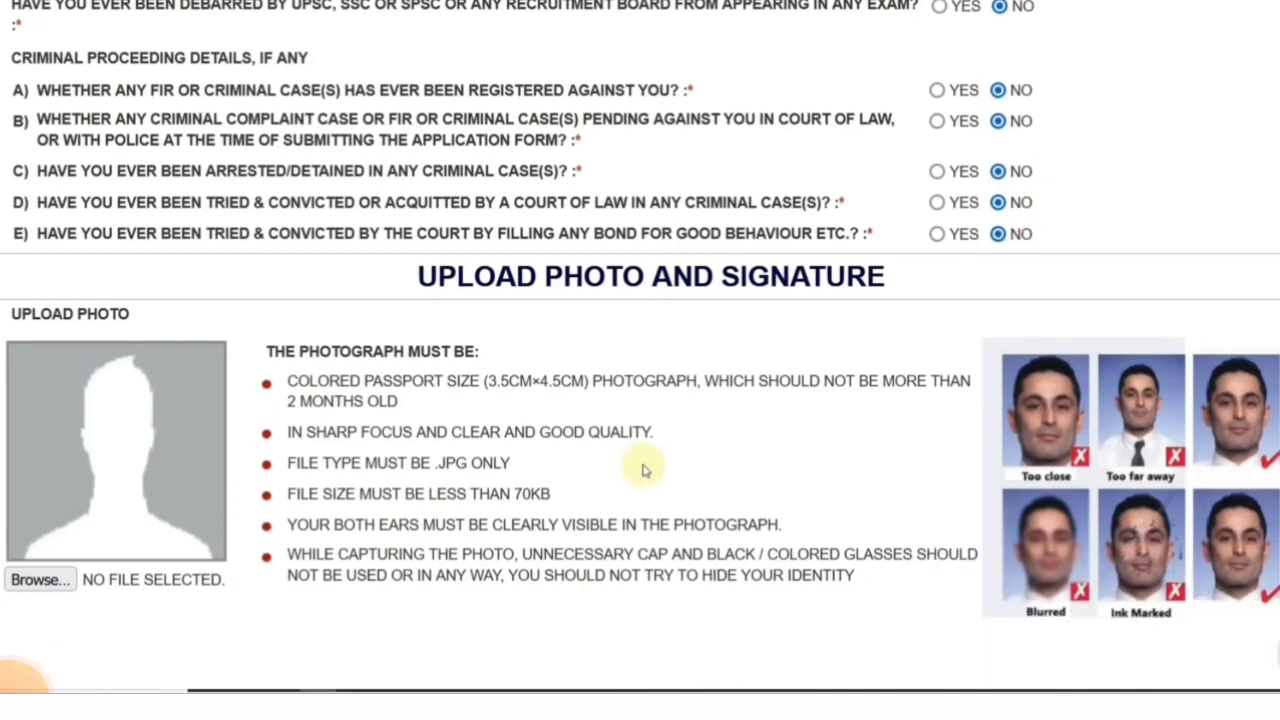
Outline the Upload Photo and Signature heading, the photo's Browse button and the photograph requirements with rectangles, and clear the markings.
left_click(1059, 574)
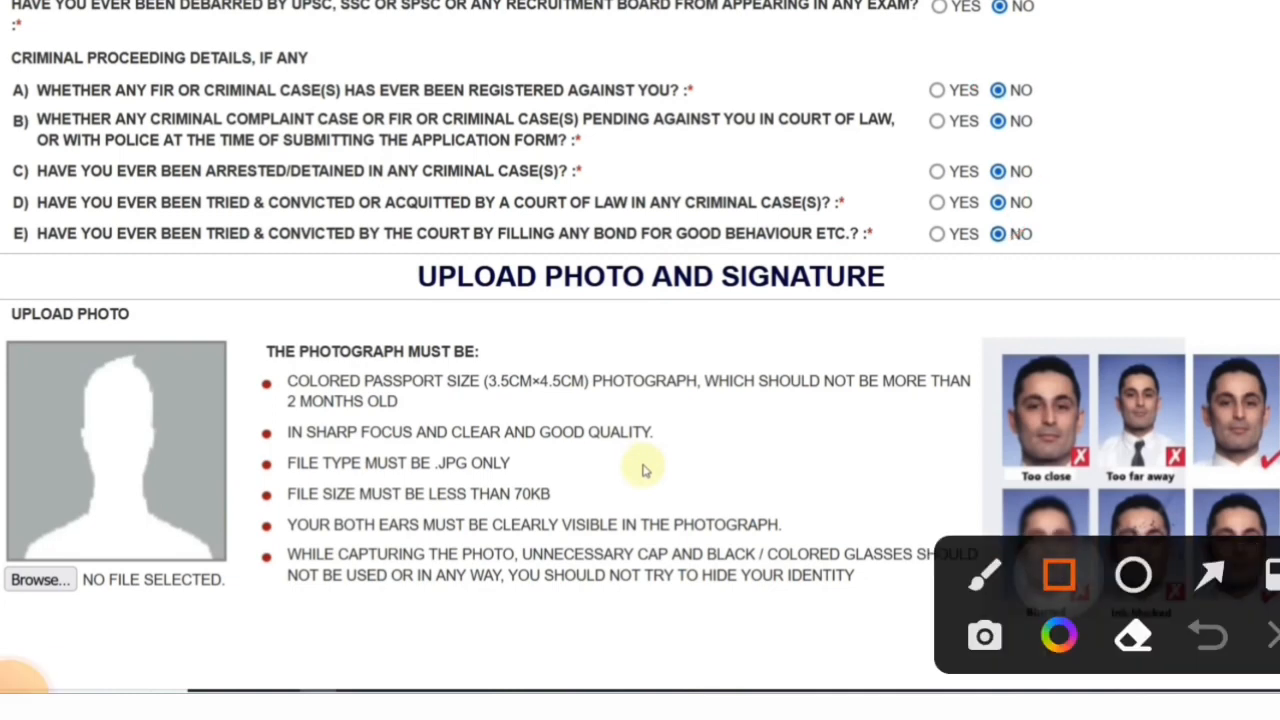
left_click_drag(420, 256, 936, 302)
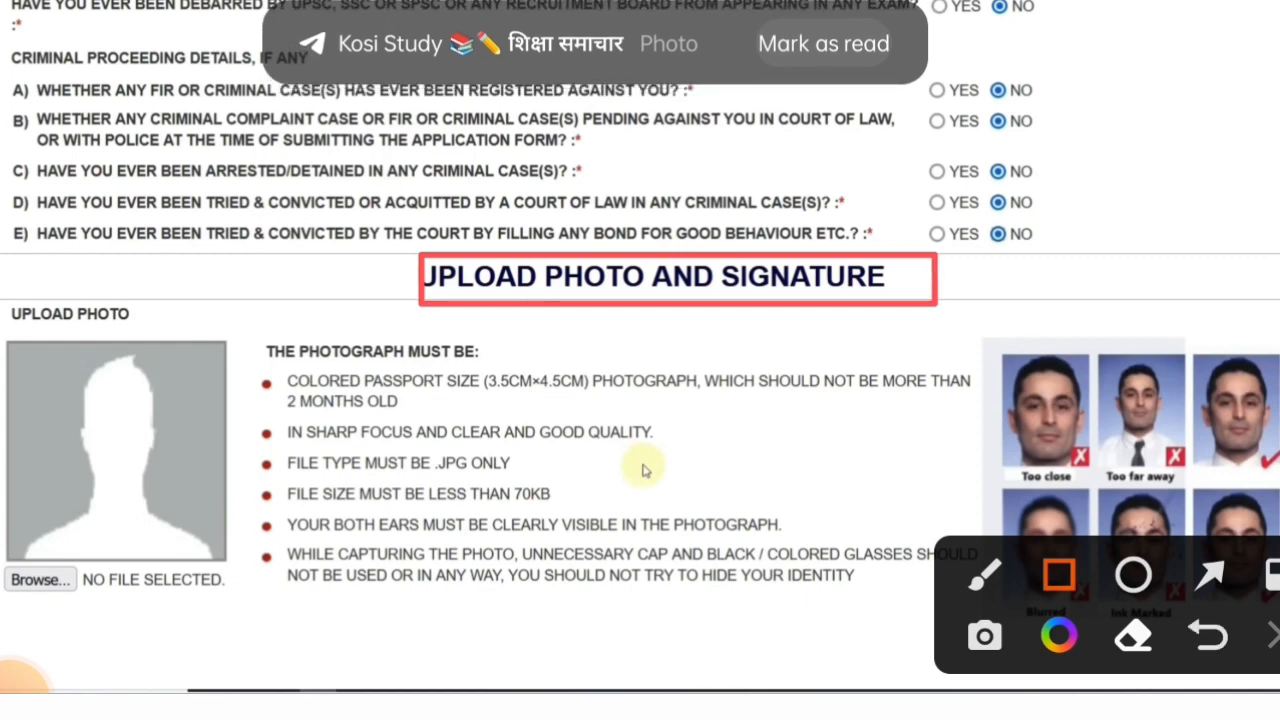
mouse_move(18, 530)
left_mouse_down()
mouse_move(63, 588)
mouse_move(143, 600)
left_mouse_up()
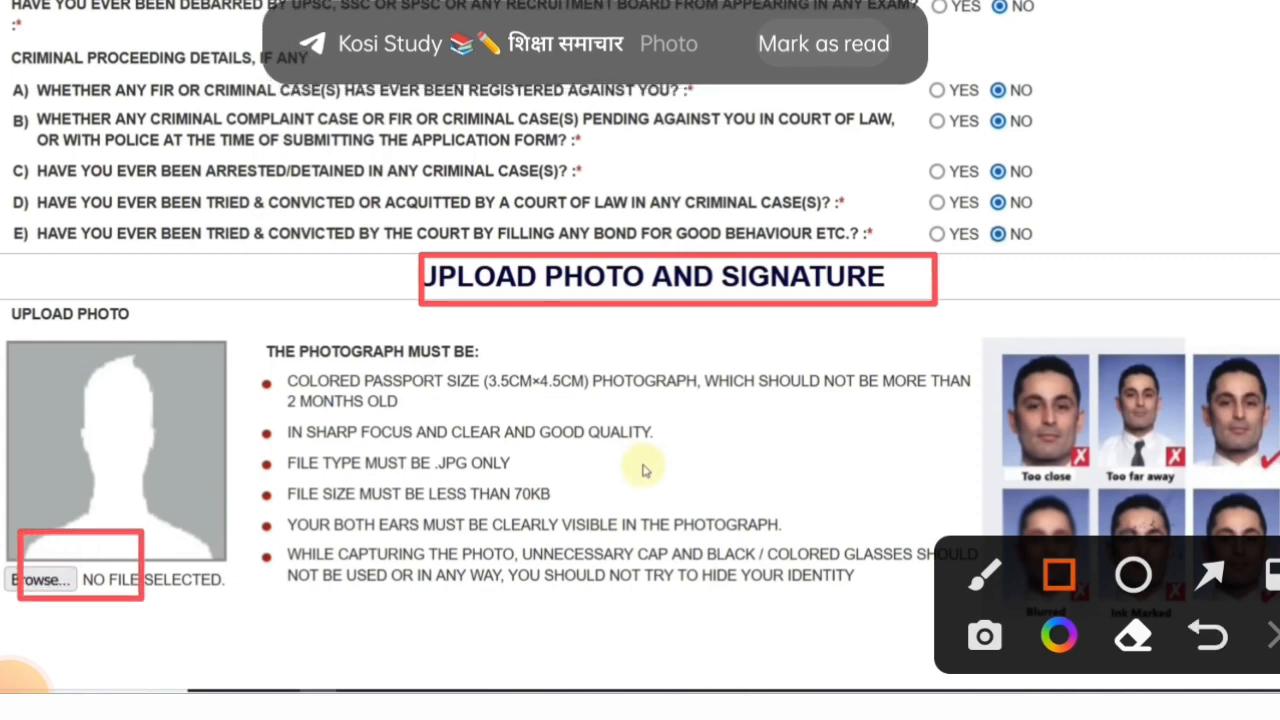
mouse_move(254, 363)
left_mouse_down()
mouse_move(668, 566)
mouse_move(848, 612)
mouse_move(970, 595)
left_mouse_up()
left_click(1273, 636)
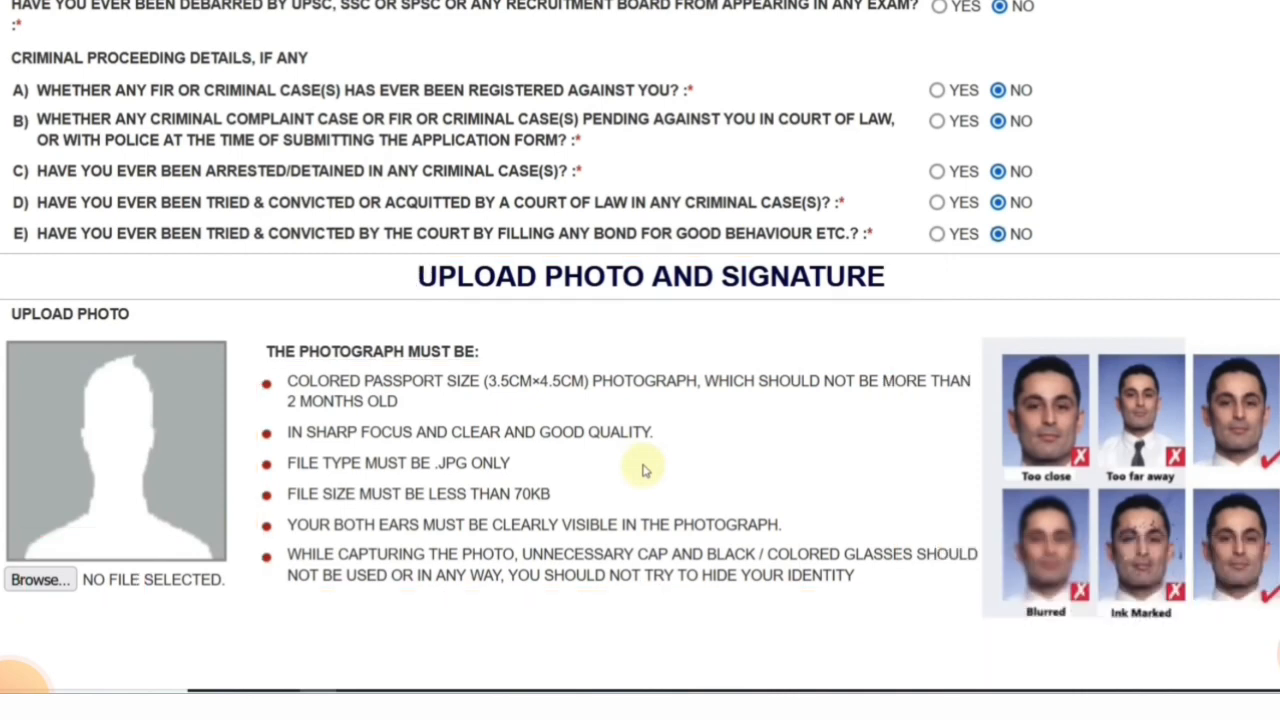
Outline the Upload English Signature and Upload Hindi Signature headings and their Browse buttons with rectangle annotations.
scroll(645, 470, "down", 4)
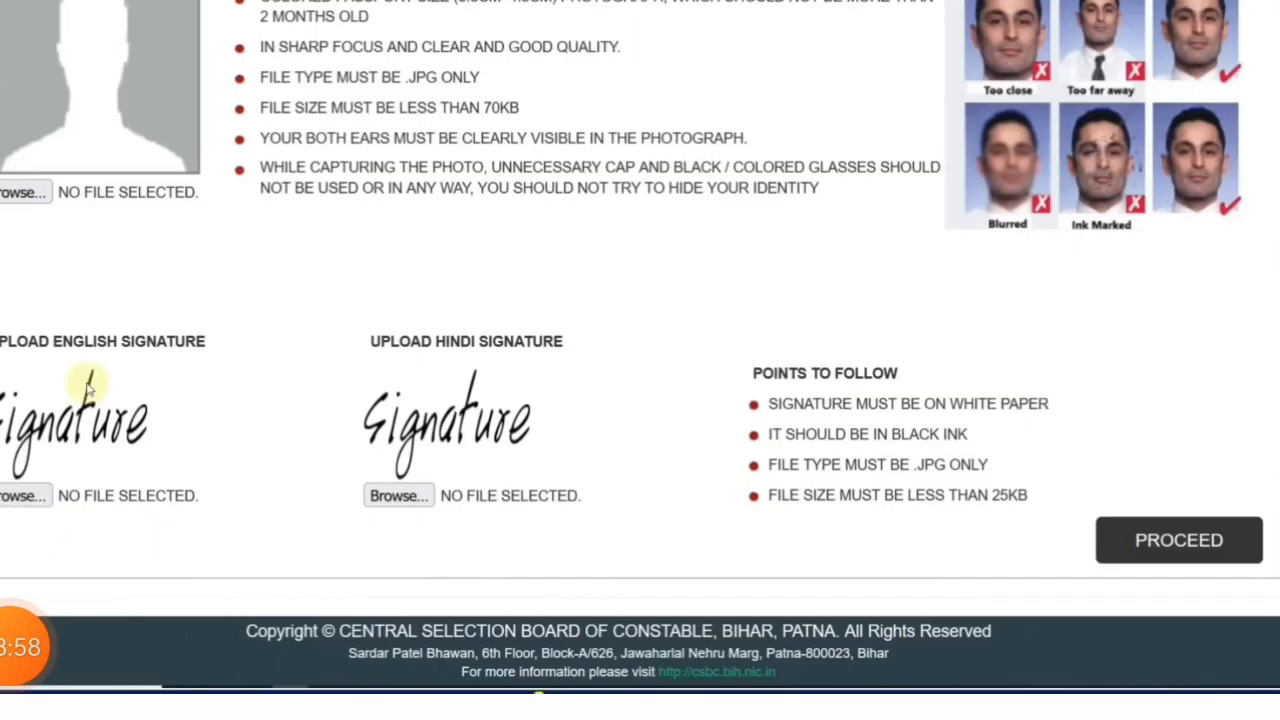
left_click(20, 647)
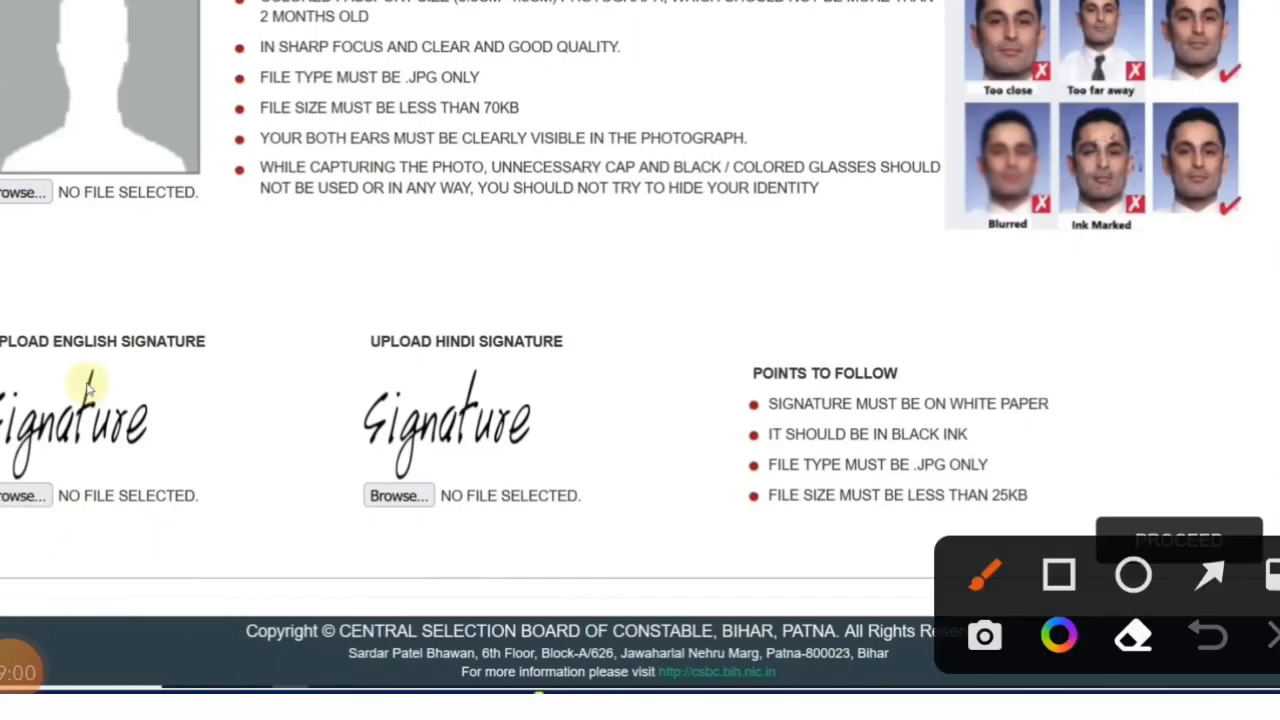
left_click(1059, 574)
left_click(1273, 636)
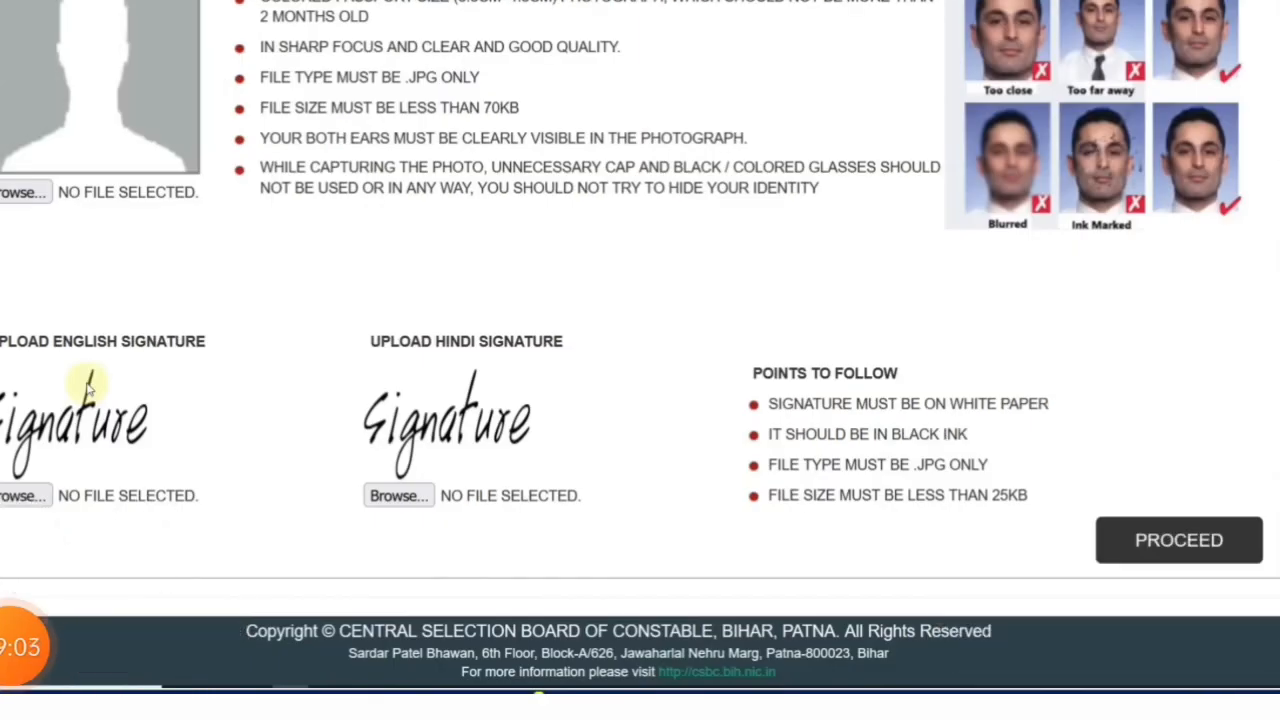
left_click(1059, 574)
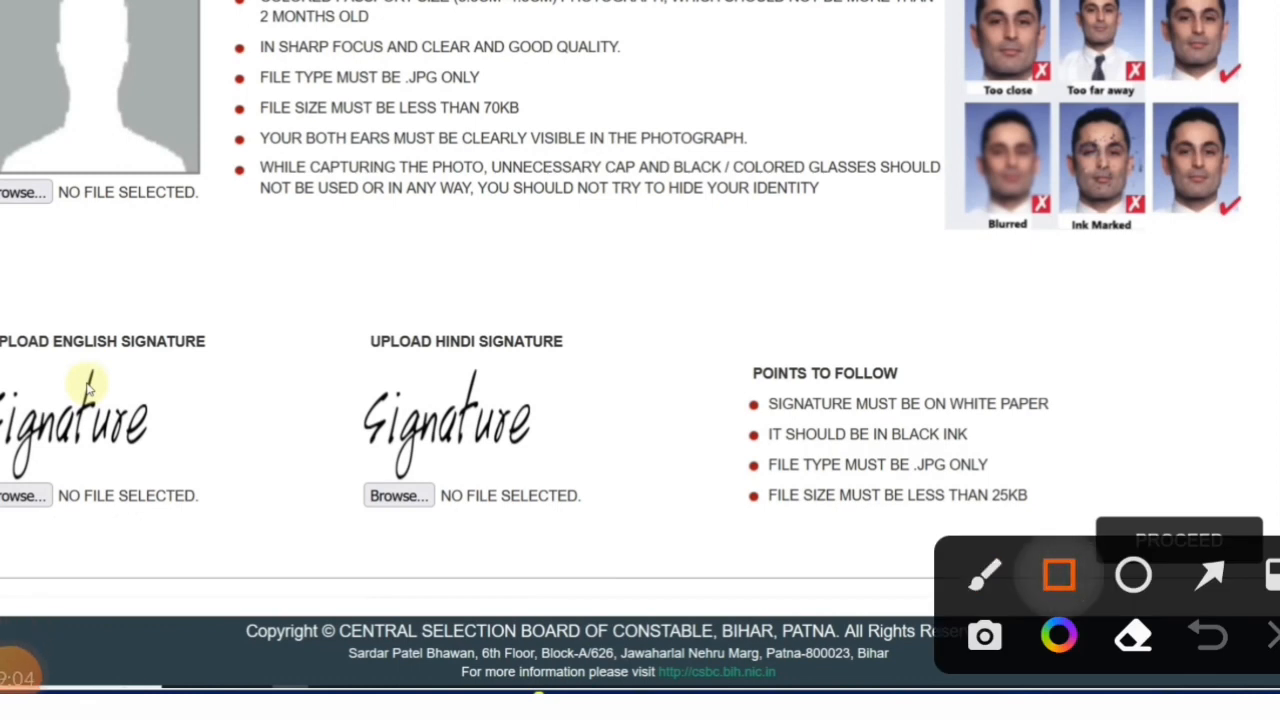
mouse_move(10, 305)
left_mouse_down()
mouse_move(117, 345)
mouse_move(228, 357)
left_mouse_up()
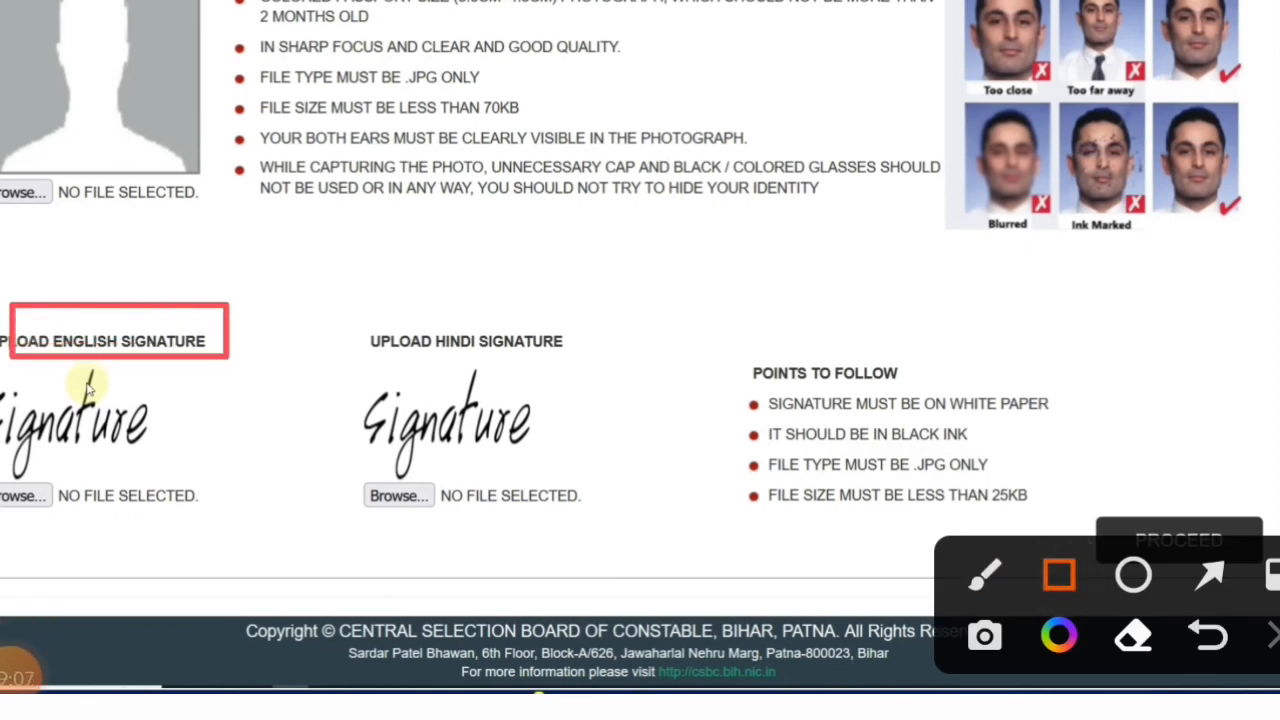
left_click_drag(2, 462, 84, 523)
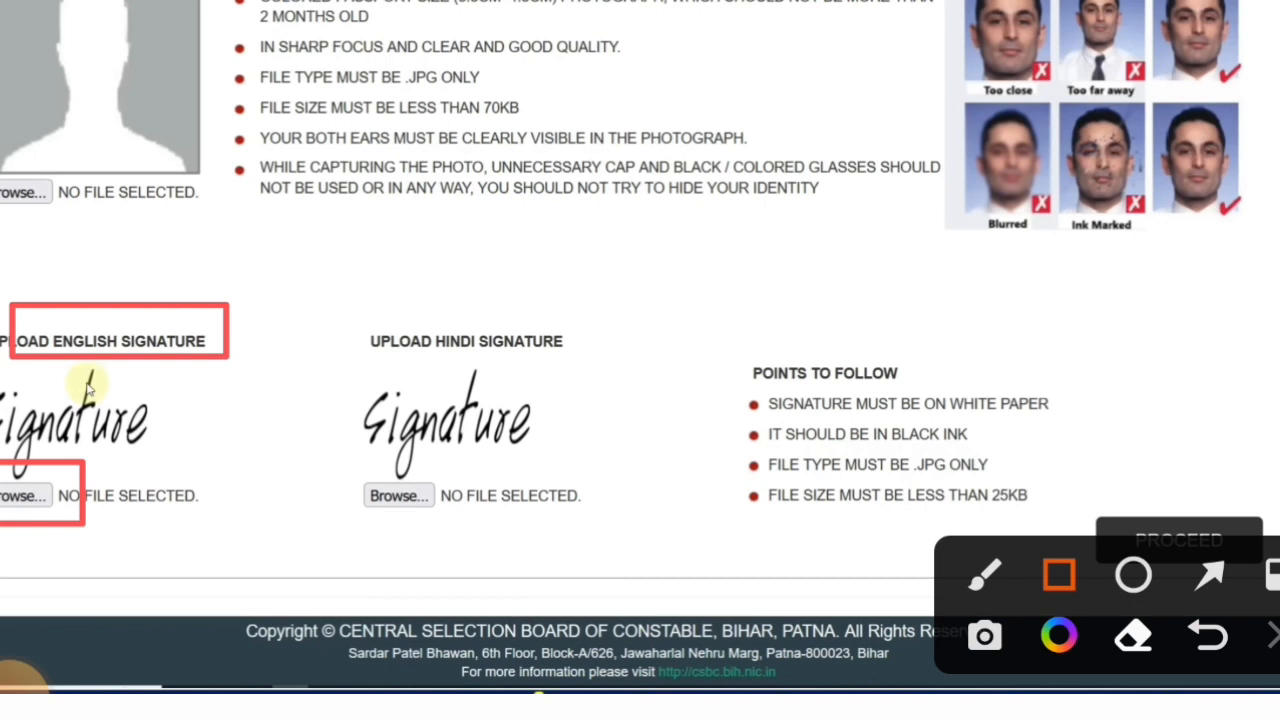
mouse_move(326, 314)
left_mouse_down()
mouse_move(418, 350)
mouse_move(597, 366)
left_mouse_up()
left_click_drag(338, 472, 547, 518)
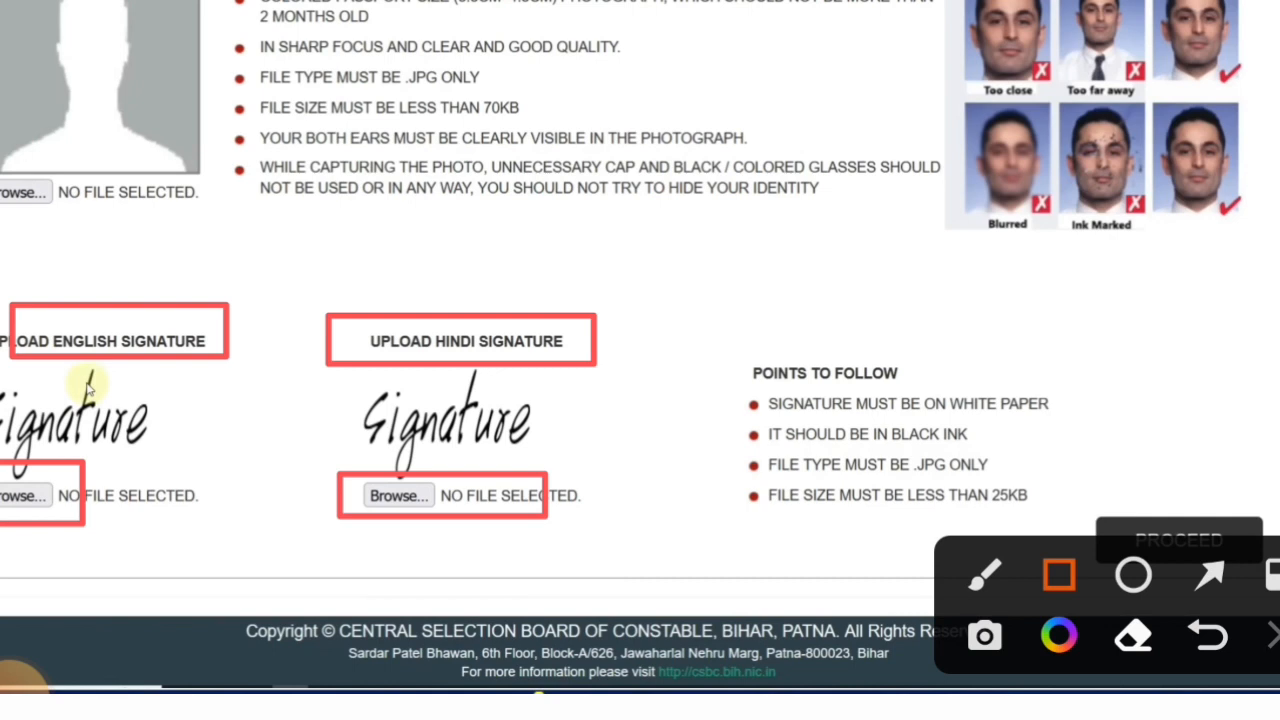
Outline the candidate's declaration checkbox, the captcha entry field and the Submit Application button with rectangles, and submit the application.
left_click(1273, 636)
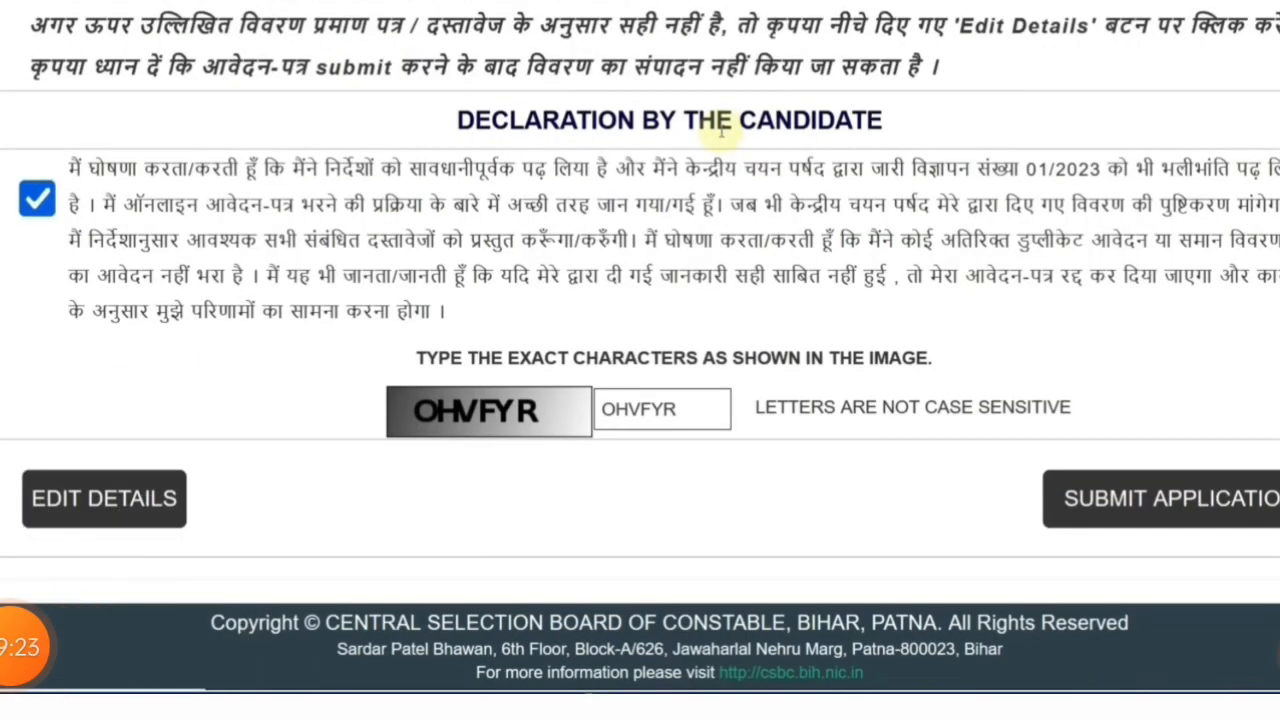
left_click(20, 646)
left_click(1059, 574)
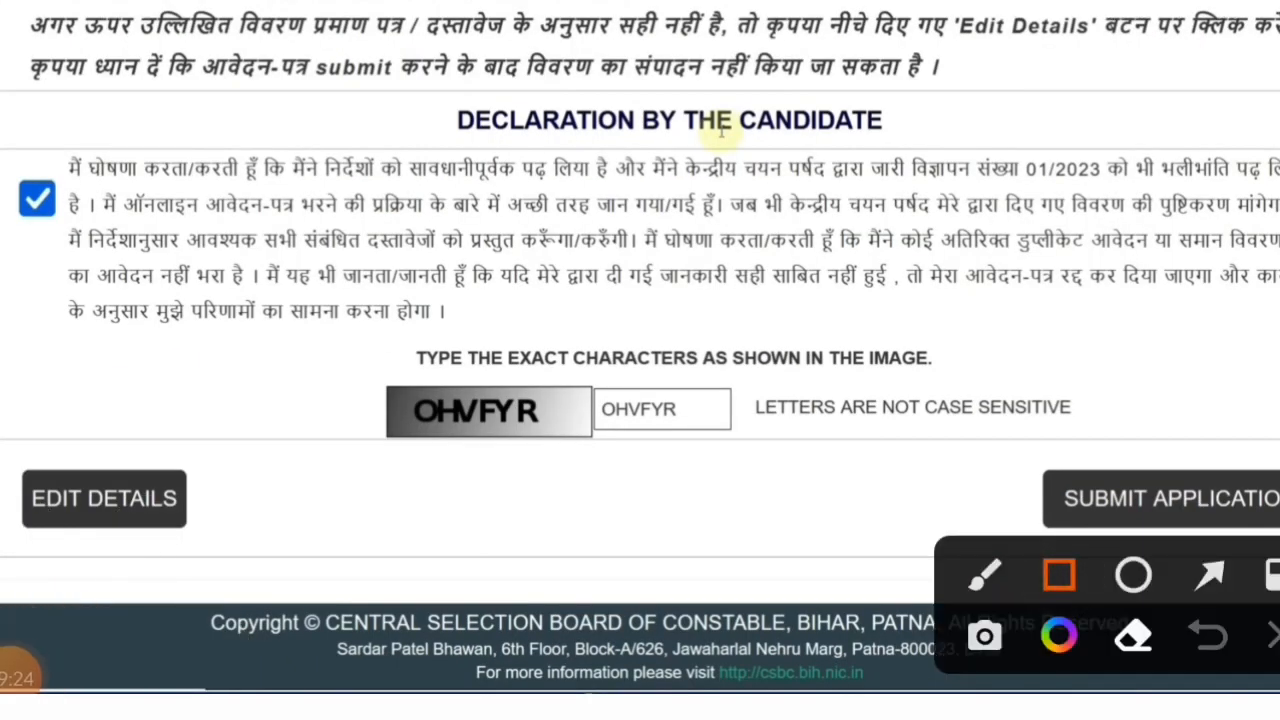
left_click_drag(2, 166, 112, 228)
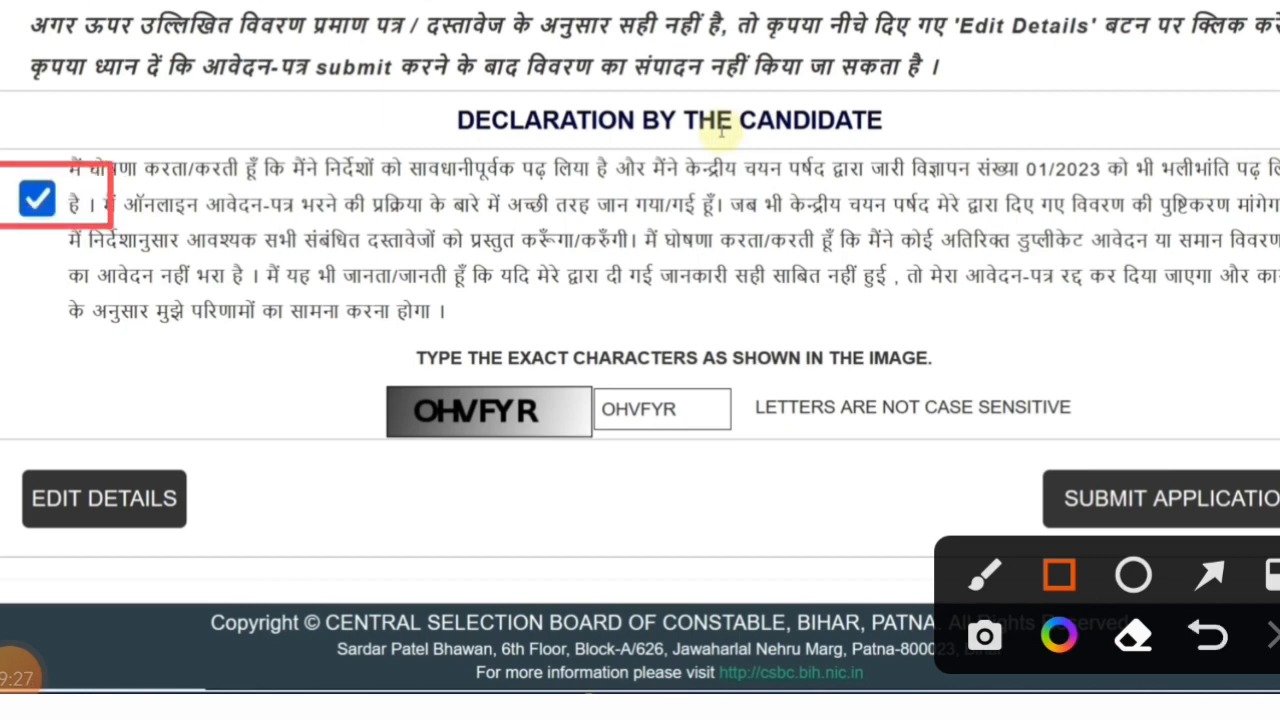
left_click_drag(582, 376, 742, 434)
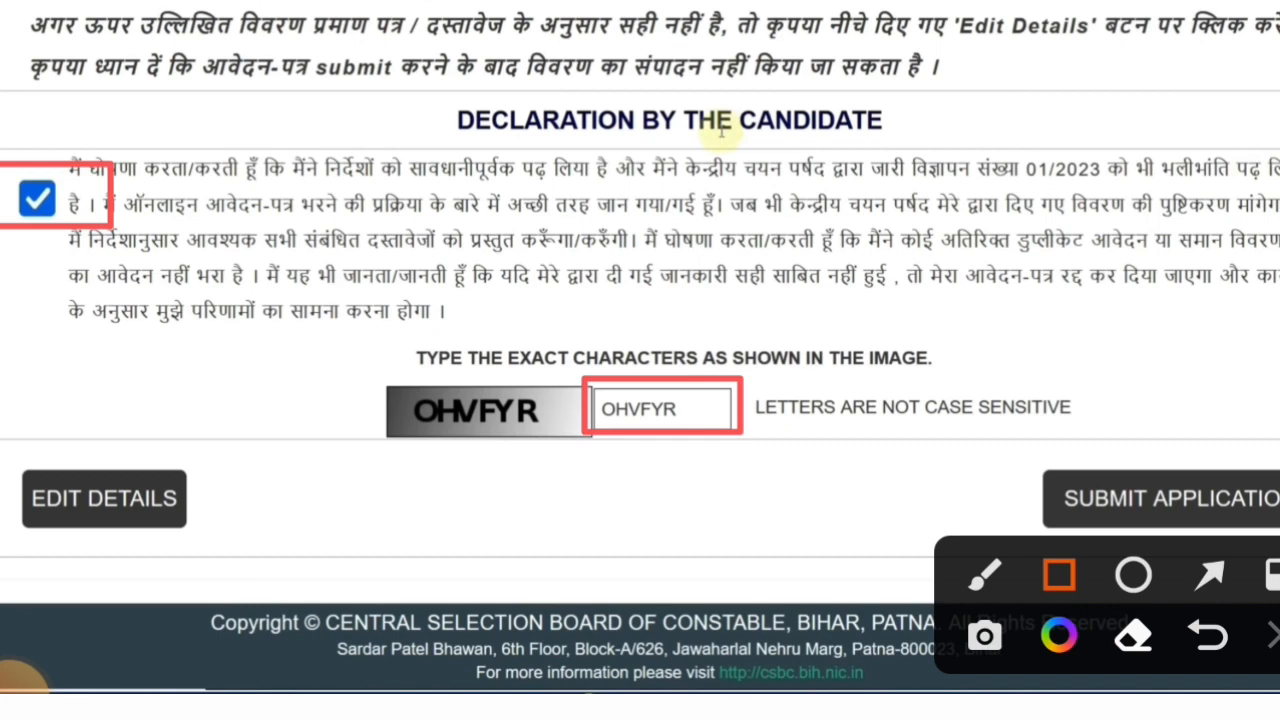
mouse_move(988, 446)
left_mouse_down()
mouse_move(1171, 488)
mouse_move(1278, 533)
left_mouse_up()
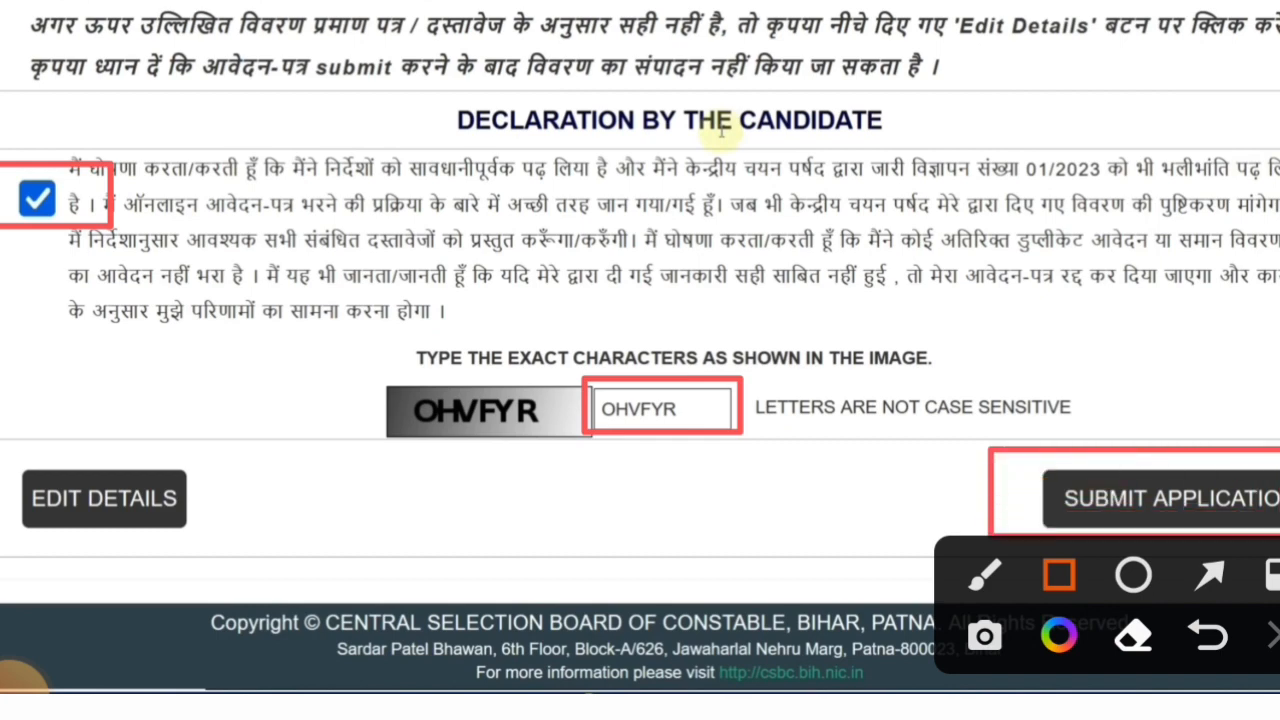
left_click(1055, 515)
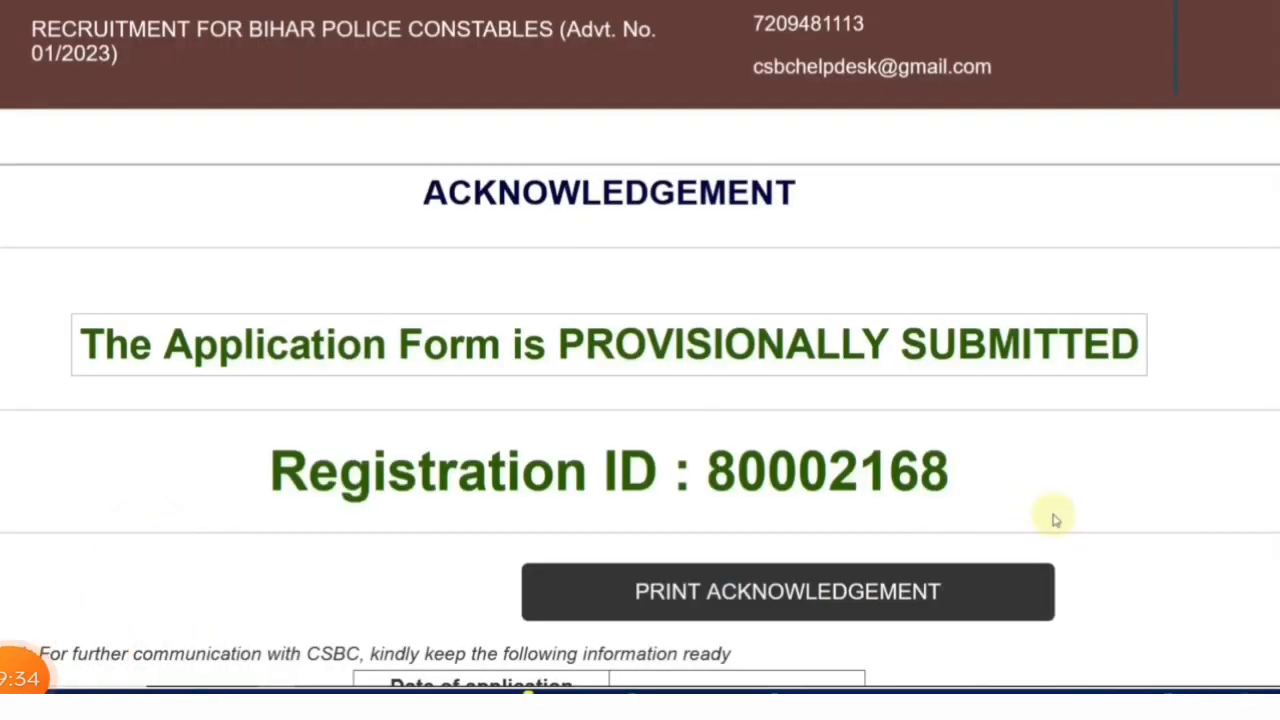
Outline the provisional submission message, the Registration ID line and the Print Acknowledgement button with rectangles on the acknowledgement page.
left_click(1277, 653)
left_click(1059, 575)
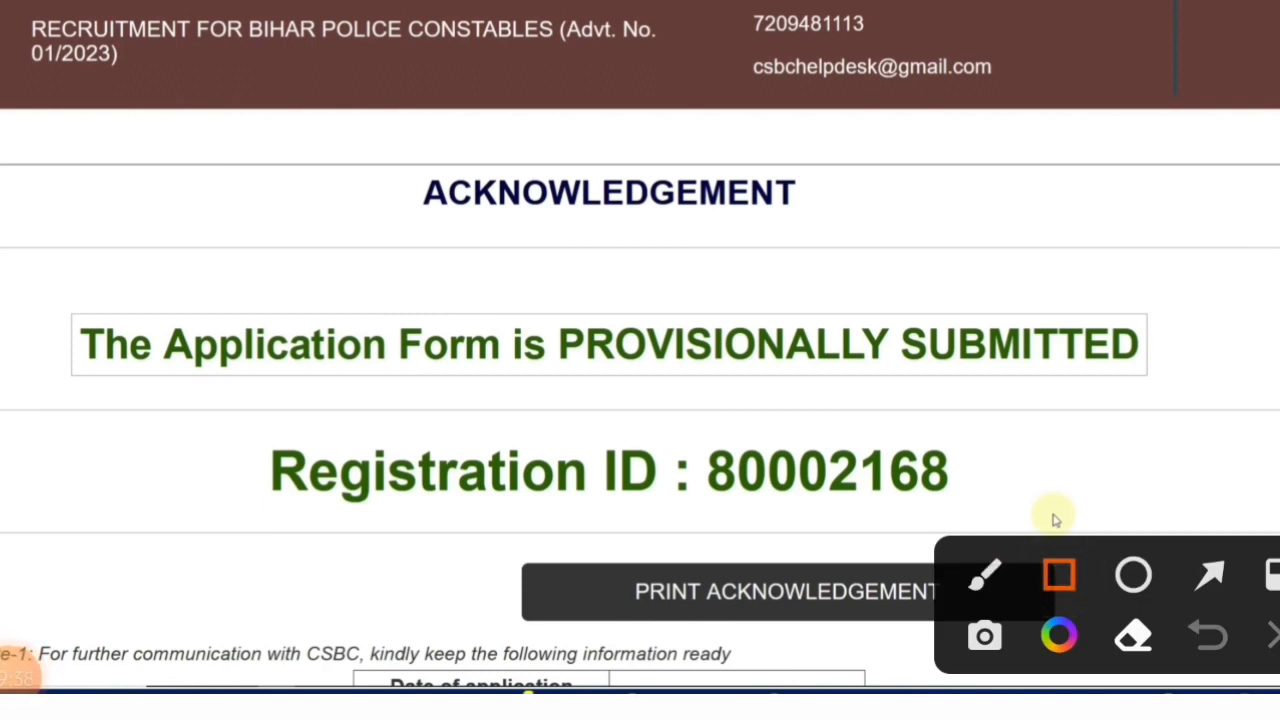
mouse_move(96, 310)
left_mouse_down()
mouse_move(211, 371)
mouse_move(1176, 386)
left_mouse_up()
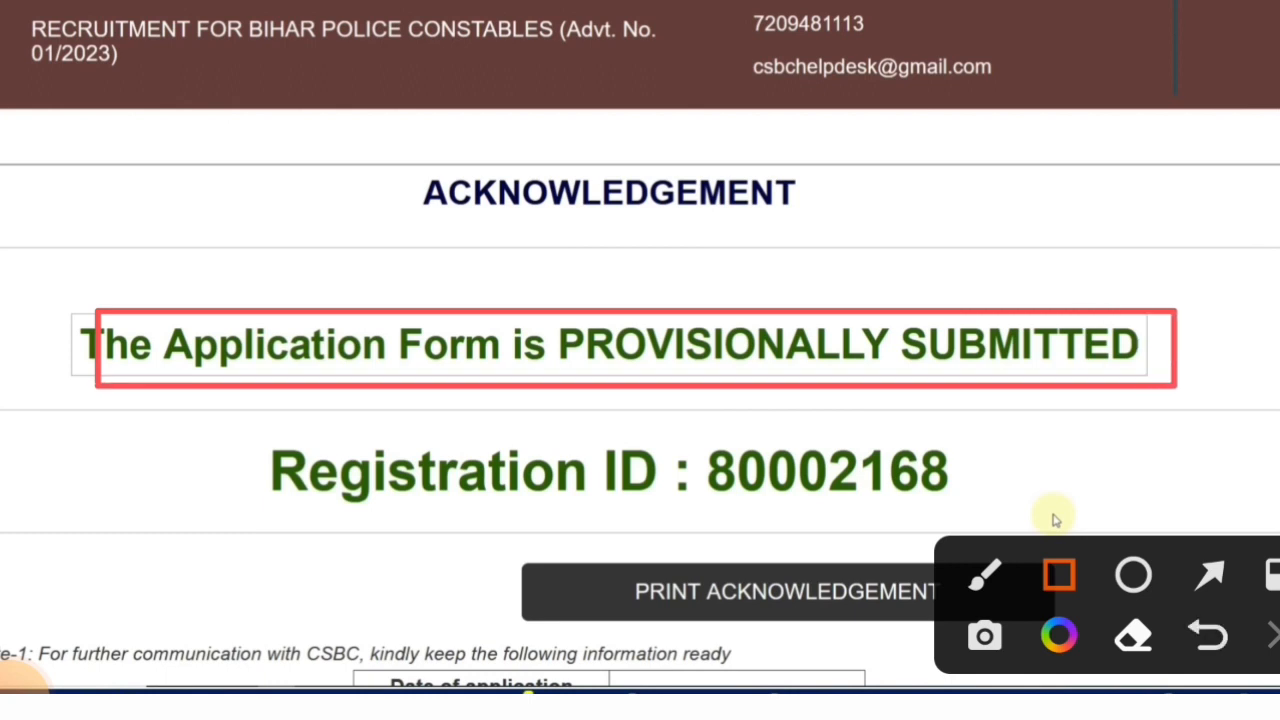
left_click_drag(257, 435, 977, 497)
mouse_move(514, 534)
left_mouse_down()
mouse_move(563, 557)
mouse_move(931, 631)
mouse_move(1033, 620)
left_mouse_up()
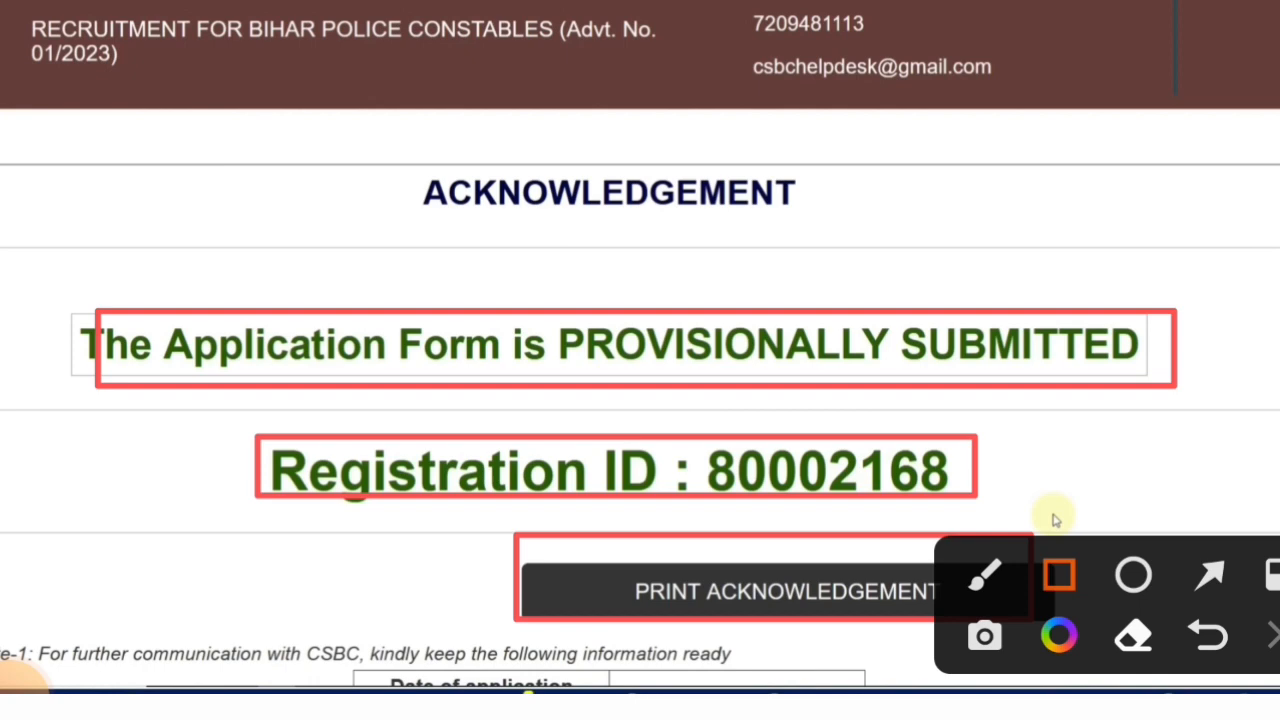